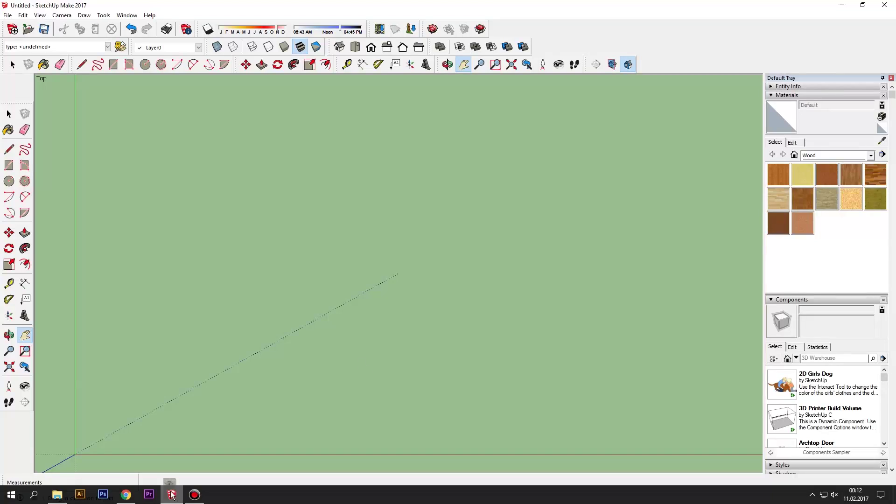
Step: Trace the photo's round pane as a circle from its centre to its edge
click(9, 181)
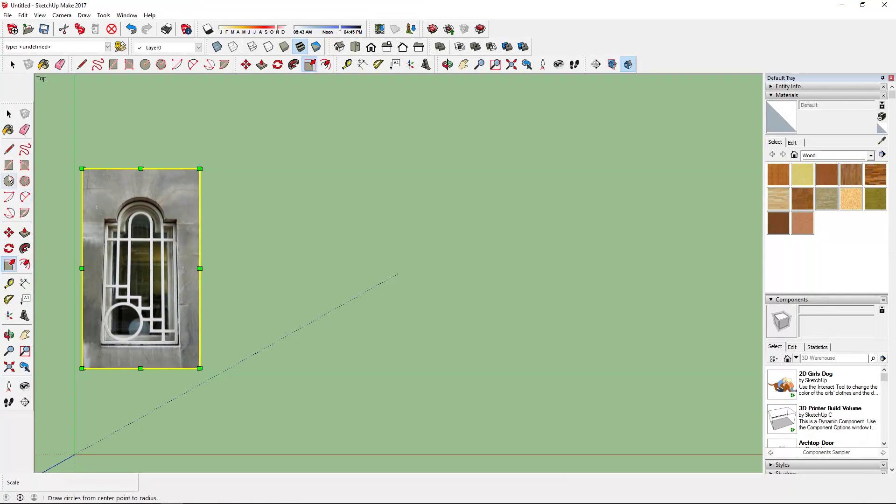
click(123, 322)
scroll(140, 331, up, 3)
click(141, 330)
key(m)
key(space)
Step: Offset the circle outward into a ring around the round pane
click(118, 319)
key(f)
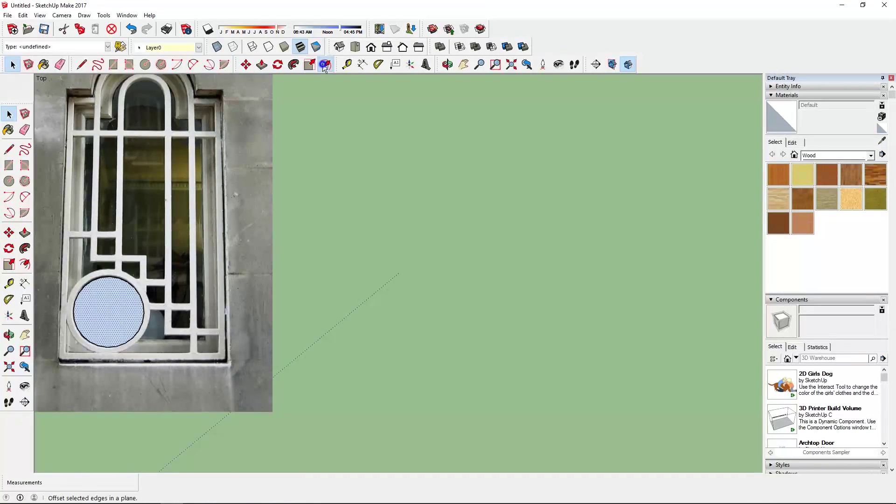
click(132, 284)
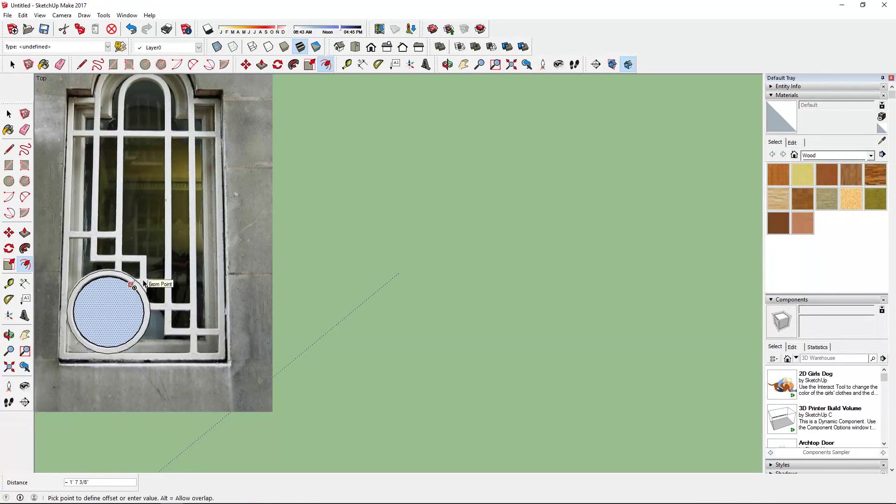
click(145, 283)
key(space)
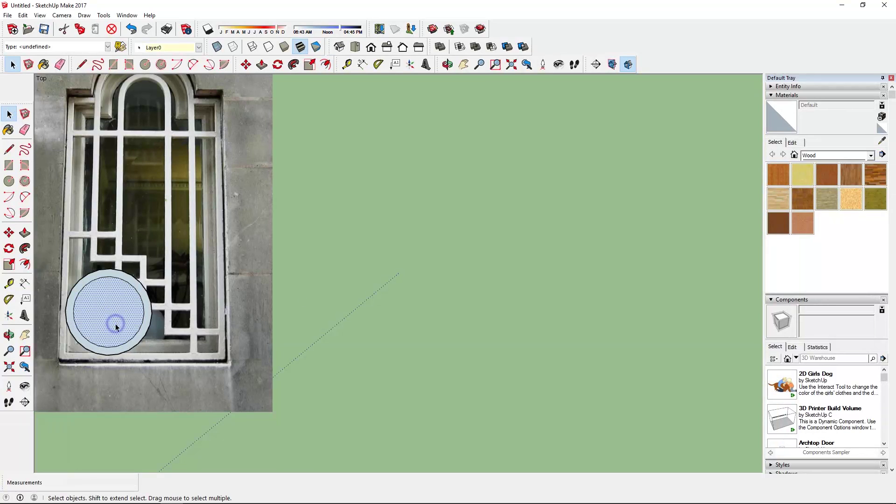
key(l)
click(67, 298)
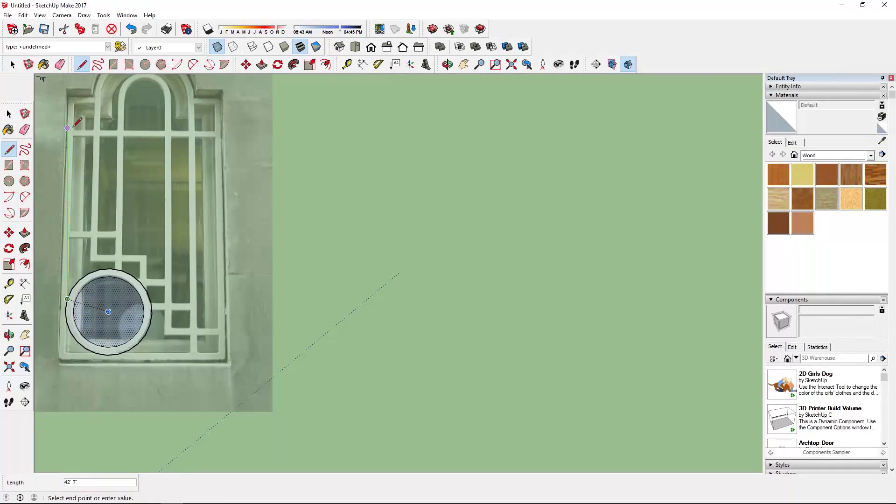
Step: Trace the window frame's left, bottom and right edges plus the small top-right rectangle
click(67, 102)
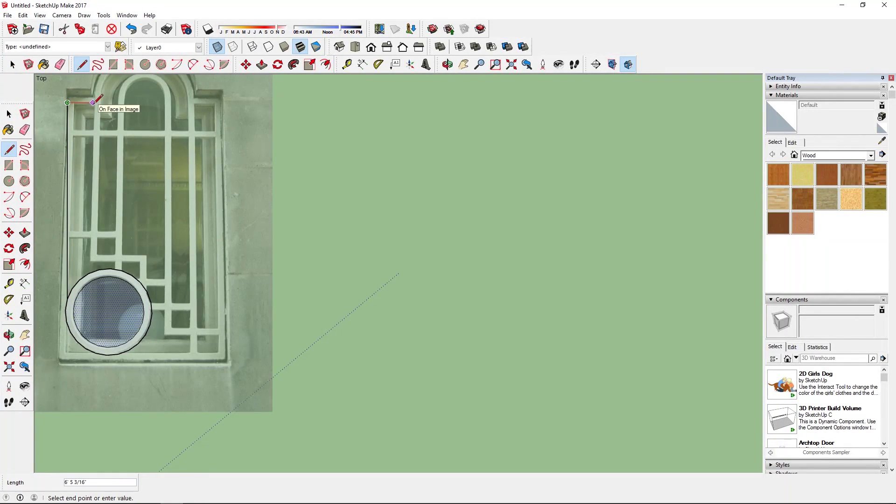
key(space)
key(l)
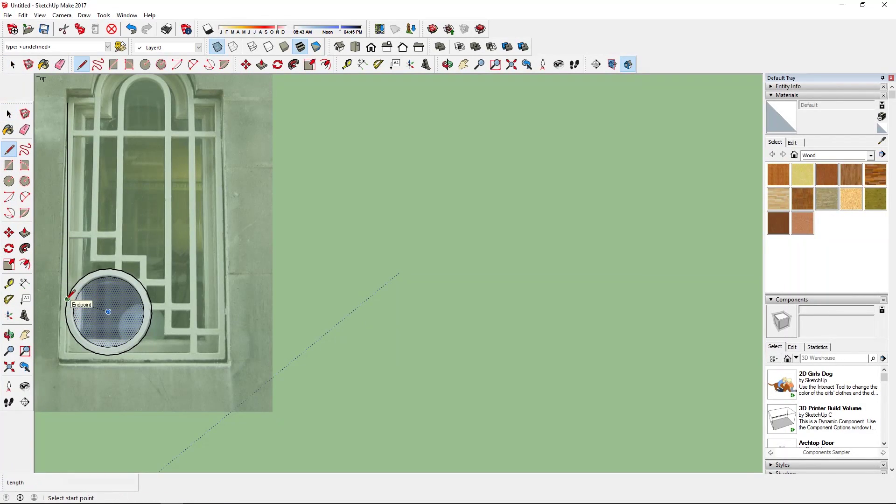
click(66, 322)
click(66, 352)
click(218, 353)
click(219, 103)
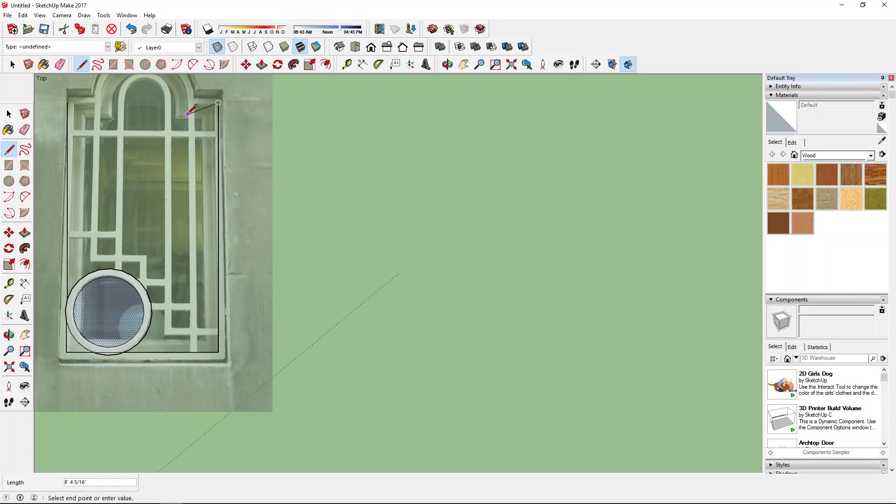
click(195, 131)
click(218, 132)
Step: Outline the lower-right grille panes, closing them against the circle
click(218, 139)
click(195, 329)
scroll(219, 337, up, 2)
click(219, 333)
click(187, 334)
click(187, 358)
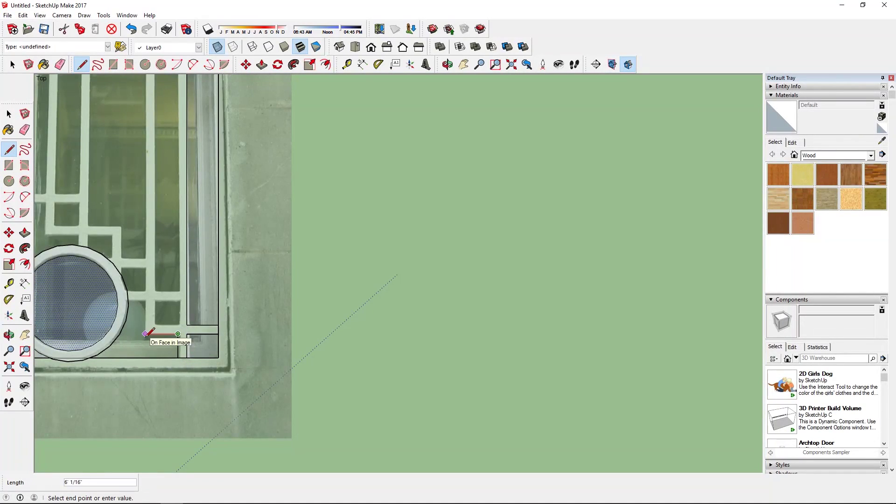
click(145, 302)
click(145, 269)
Step: Trace further pane edges and close the small top-left pane, undoing one stray line
scroll(124, 267, up, 2)
click(121, 269)
scroll(120, 268, down, 1)
scroll(126, 276, up, 2)
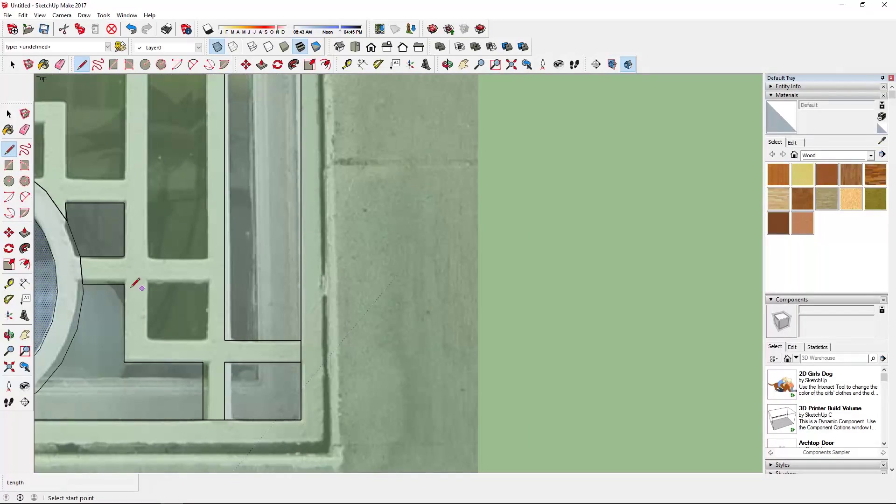
click(148, 339)
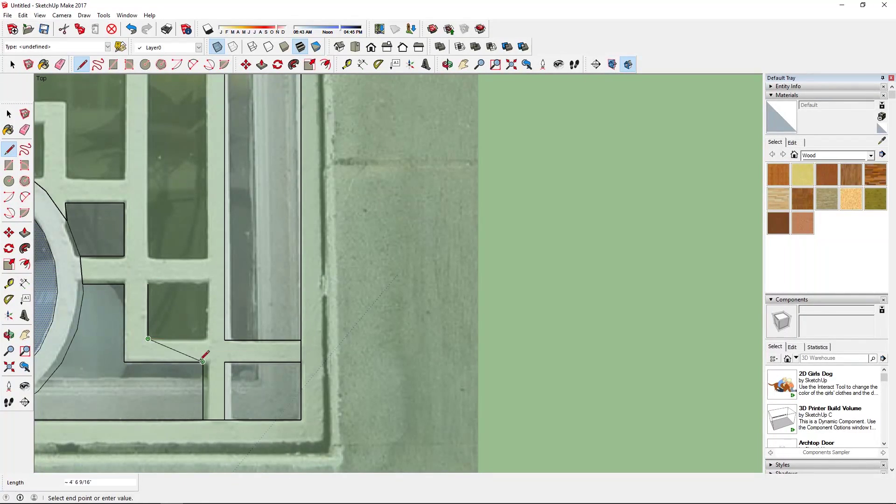
scroll(180, 283, down, 3)
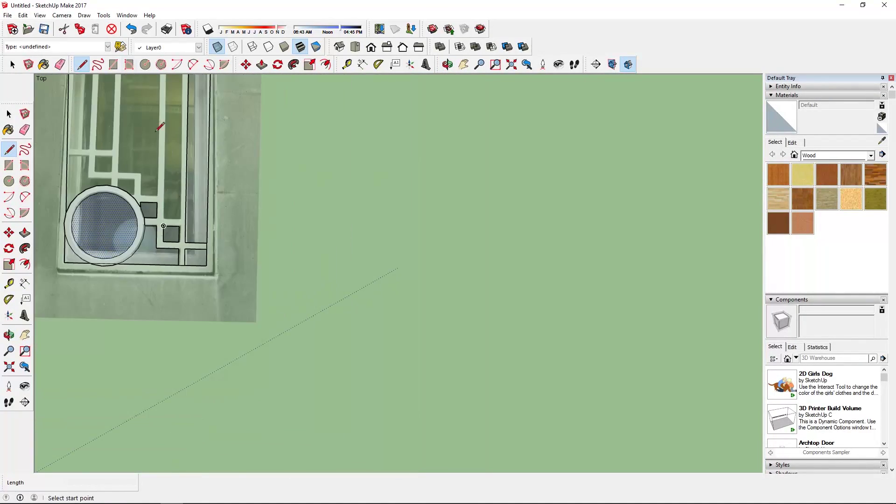
scroll(140, 224, up, 2)
click(143, 230)
key(ctrl+z)
scroll(148, 231, up, 3)
click(146, 236)
click(121, 238)
scroll(122, 233, down, 5)
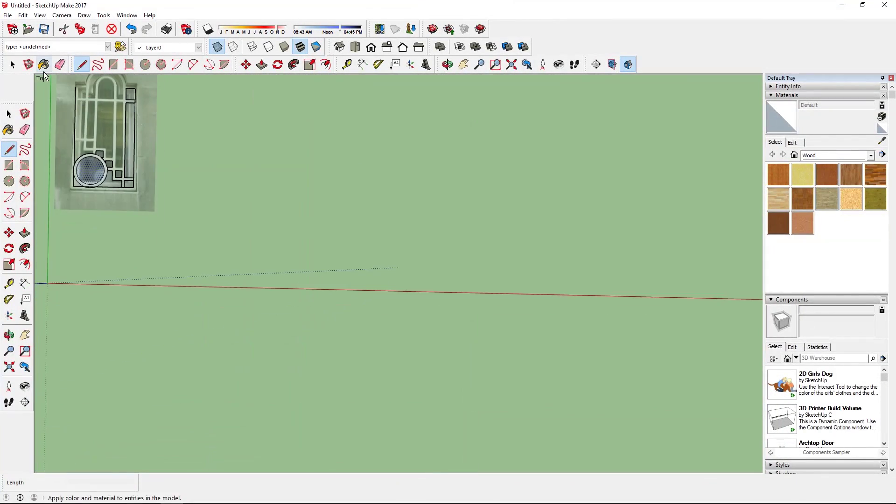
Step: Draw edges from the arc to the left frame, closing the lower-left grille panes into faces
scroll(121, 196, up, 4)
scroll(126, 207, up, 2)
scroll(185, 353, up, 4)
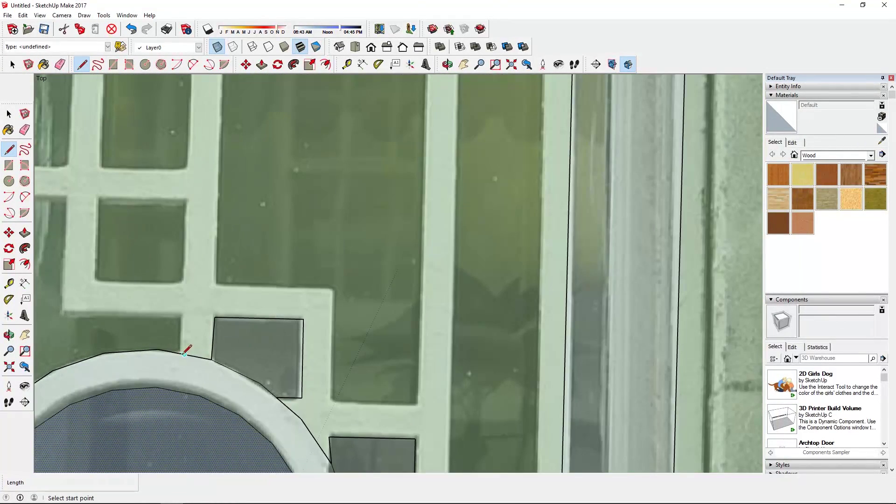
click(214, 360)
click(302, 397)
scroll(345, 429, up, 1)
click(153, 341)
scroll(154, 309, down, 3)
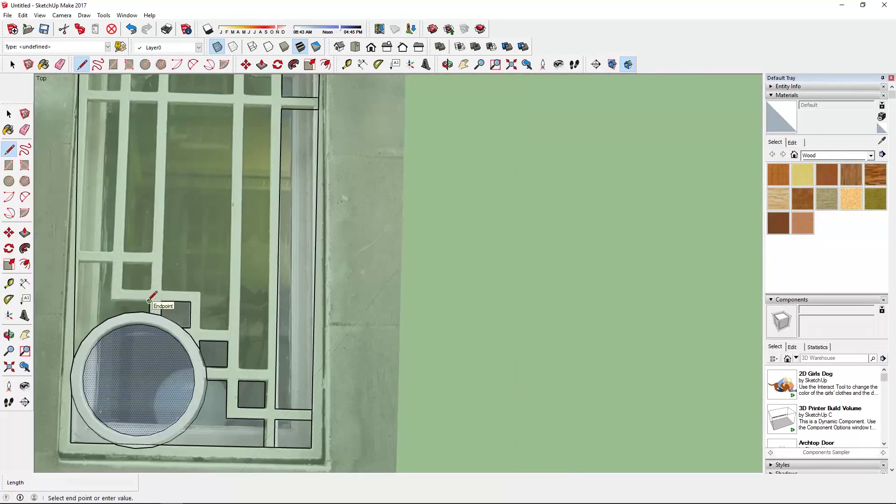
click(82, 260)
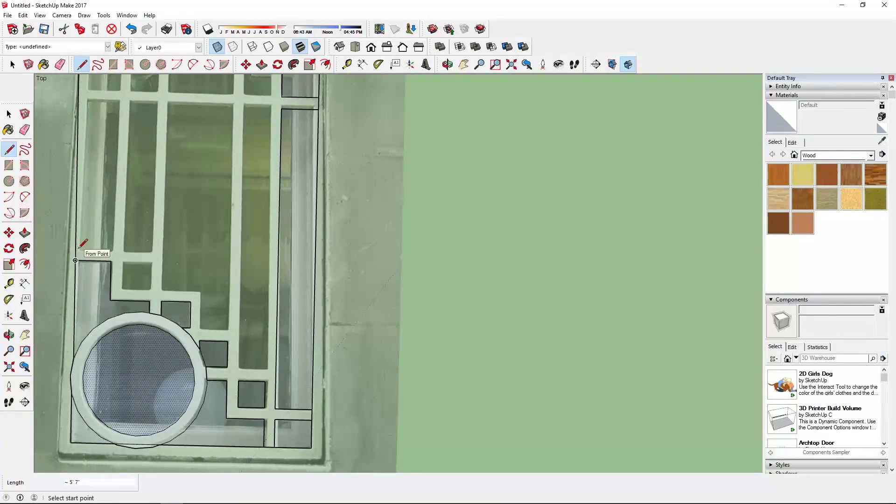
scroll(110, 261, up, 2)
click(110, 262)
scroll(110, 252, down, 1)
scroll(112, 187, down, 3)
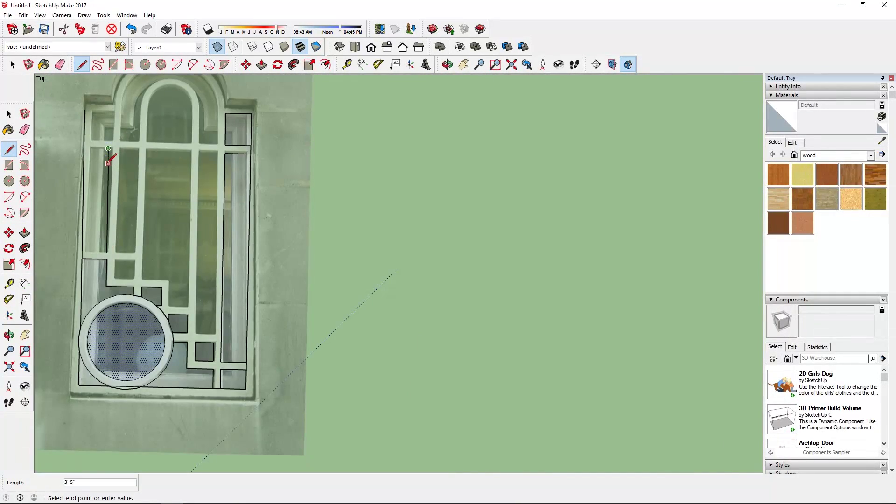
scroll(108, 160, up, 2)
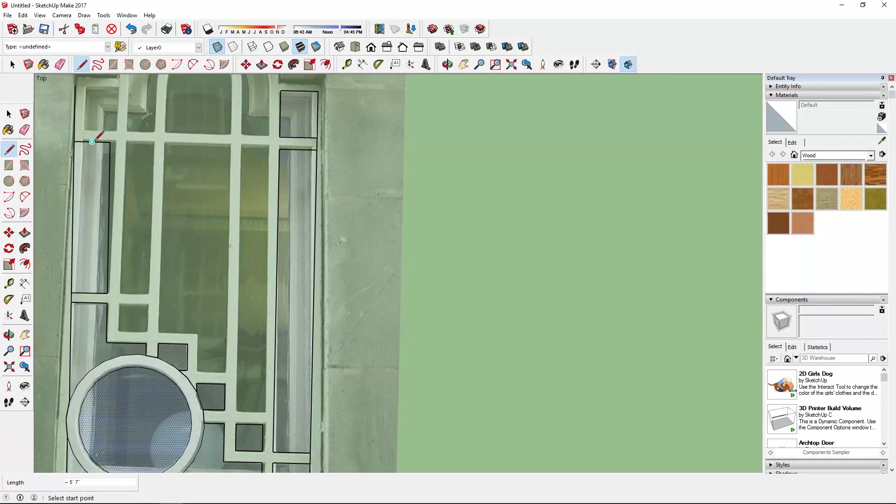
scroll(105, 187, down, 3)
scroll(117, 234, up, 3)
Step: Trace a tall central pane up to the crossbar as a closed face, undoing a stray edge
click(112, 271)
key(Escape)
scroll(112, 182, up, 1)
scroll(109, 235, down, 3)
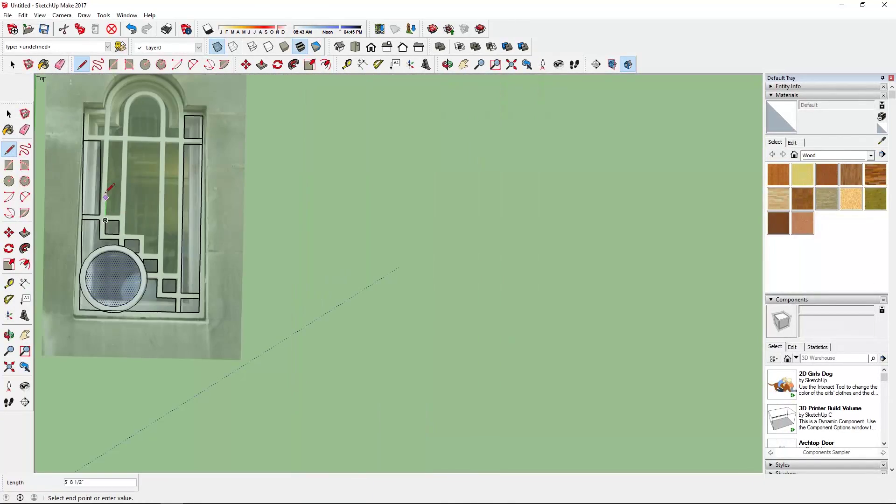
scroll(107, 243, up, 2)
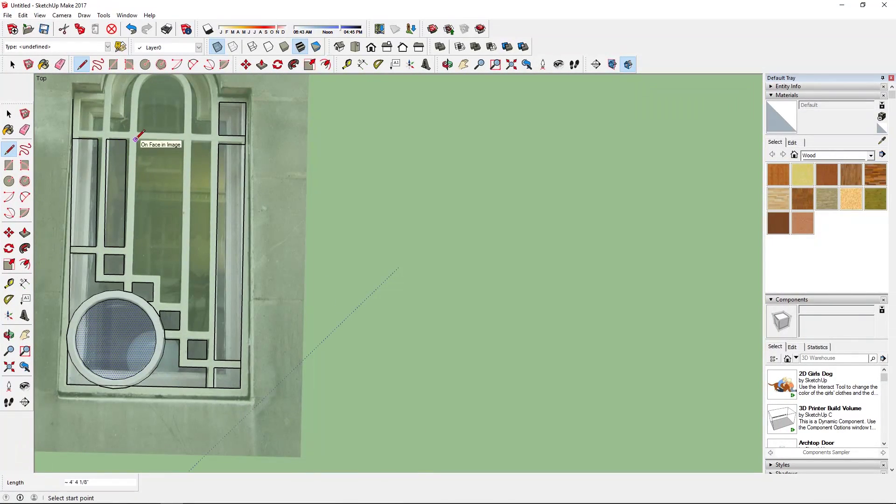
key(ctrl+z)
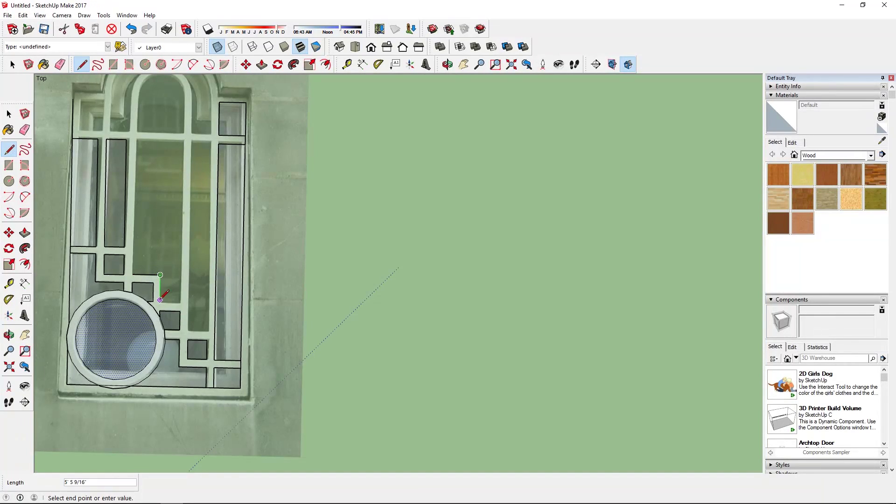
click(181, 302)
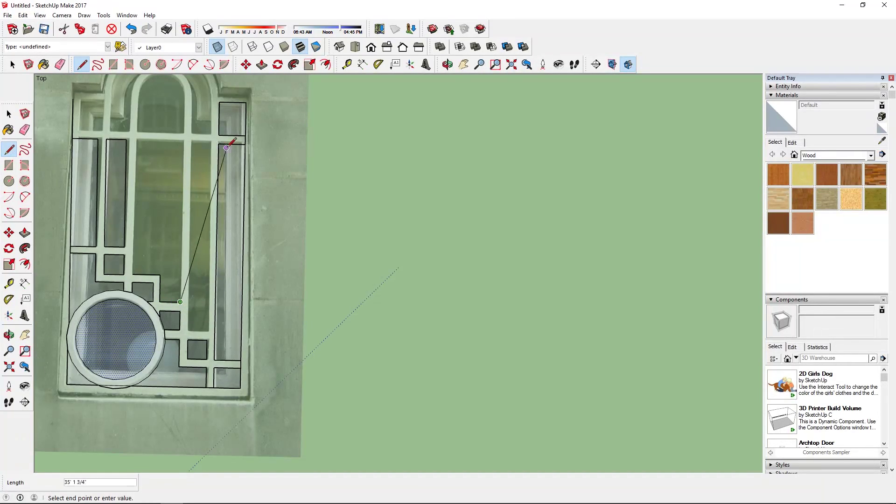
click(183, 143)
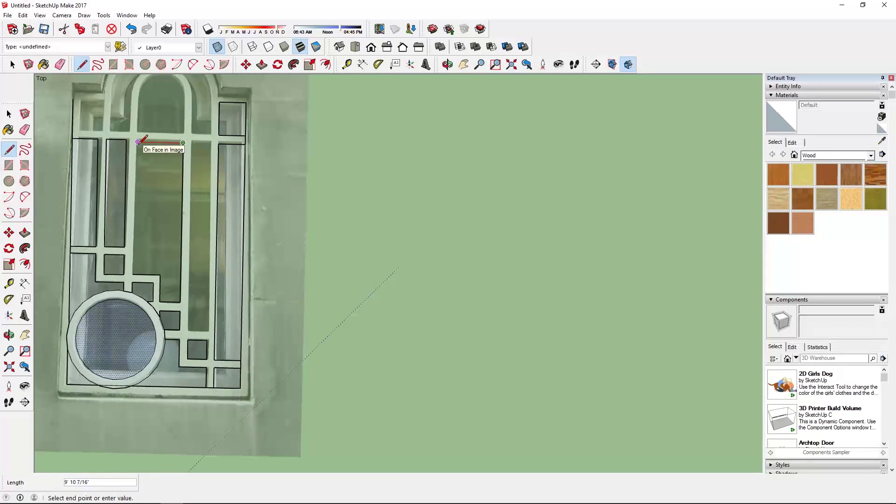
click(135, 142)
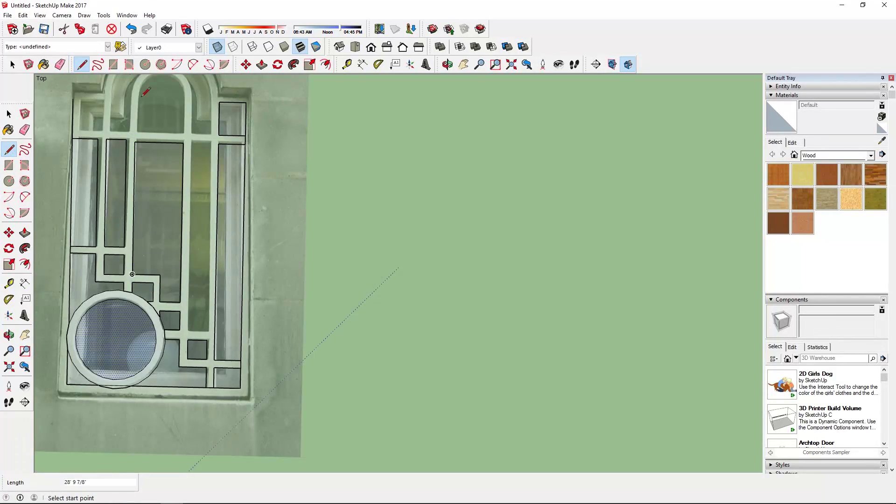
scroll(134, 142, up, 3)
key(space)
key(l)
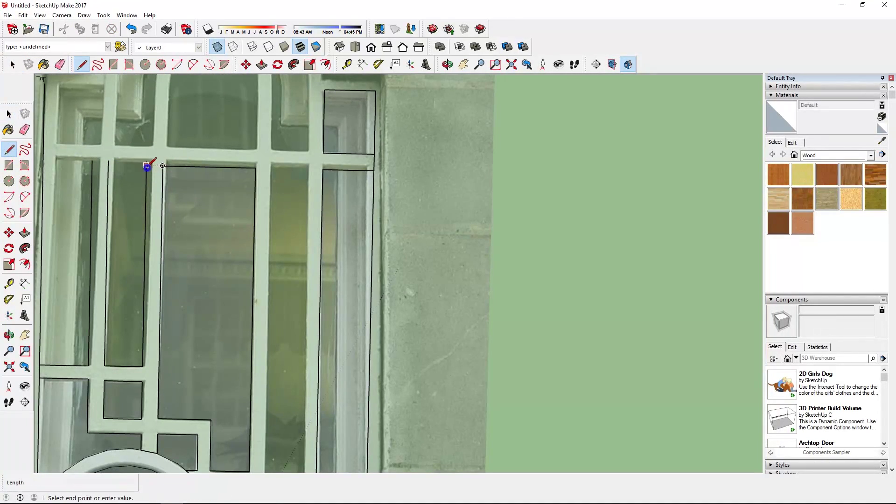
scroll(172, 166, down, 3)
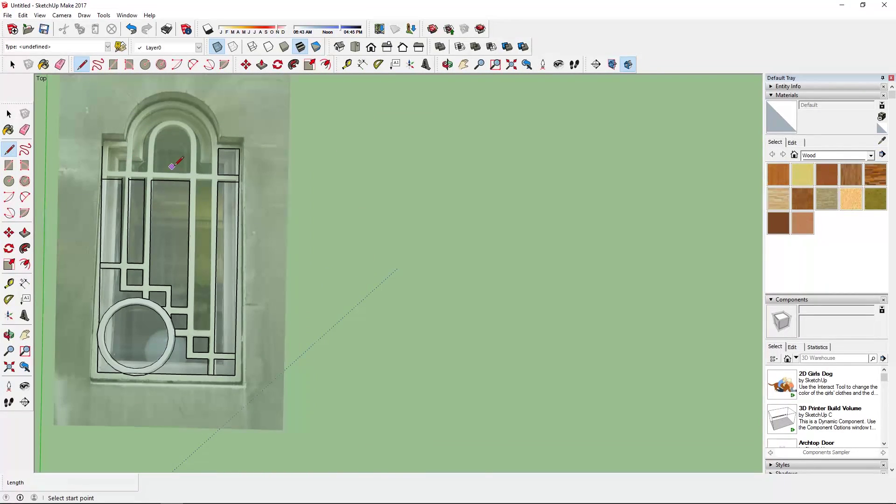
Step: Trace the sides of the lower pane and close it into a face, undoing misplaced edges
scroll(172, 166, up, 1)
scroll(201, 184, up, 2)
scroll(200, 330, down, 2)
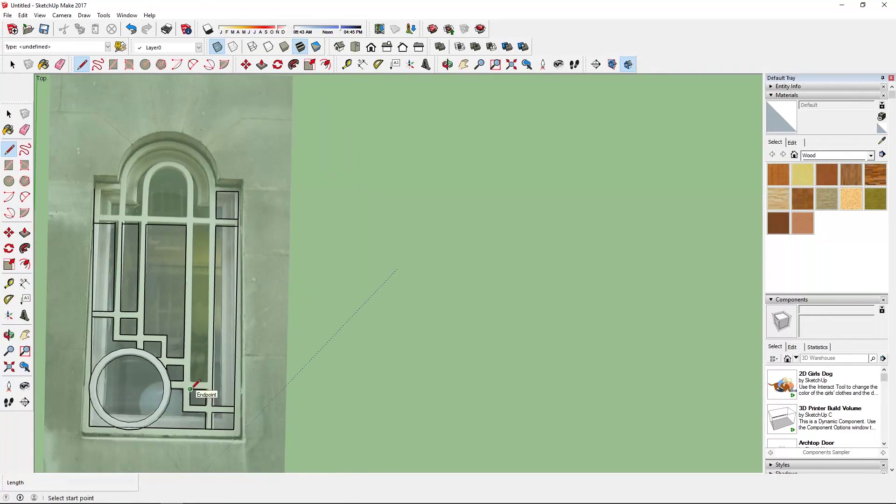
scroll(188, 379, up, 5)
scroll(196, 291, down, 3)
scroll(200, 176, up, 2)
click(202, 175)
scroll(262, 185, down, 3)
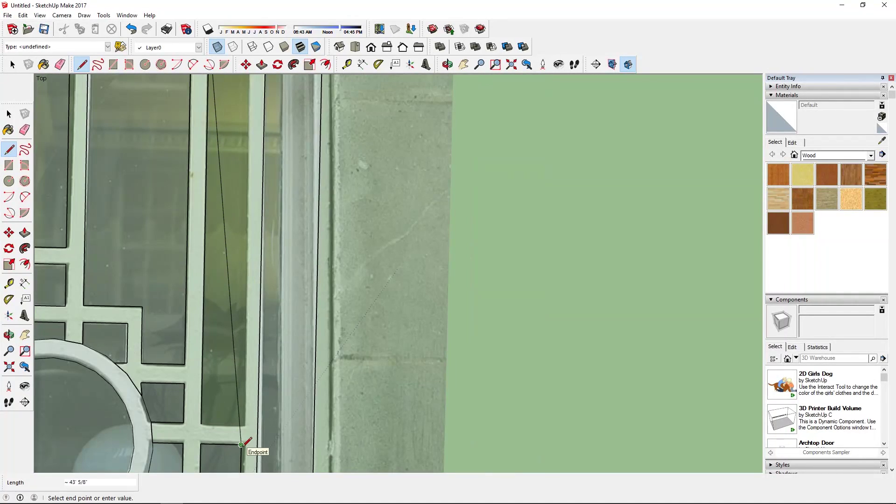
key(ctrl+z)
click(241, 412)
click(241, 158)
click(221, 159)
click(215, 409)
key(ctrl+z)
scroll(249, 413, up, 3)
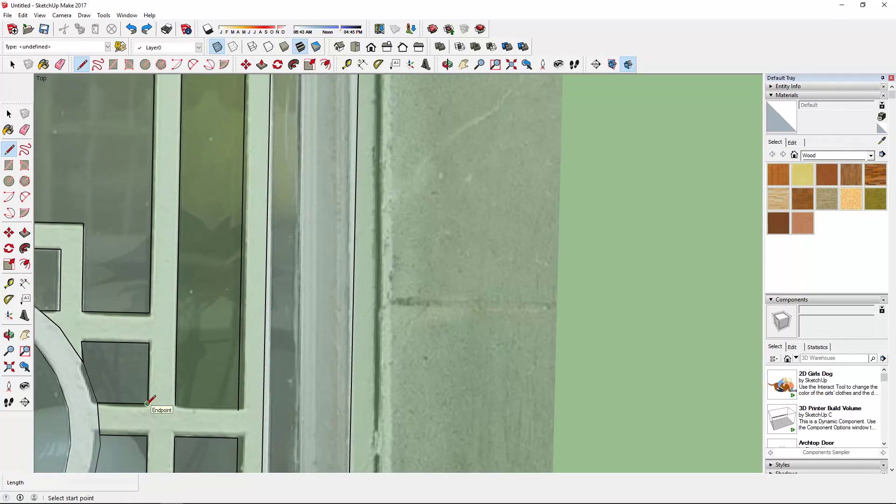
click(176, 402)
scroll(260, 385, down, 3)
scroll(104, 211, up, 3)
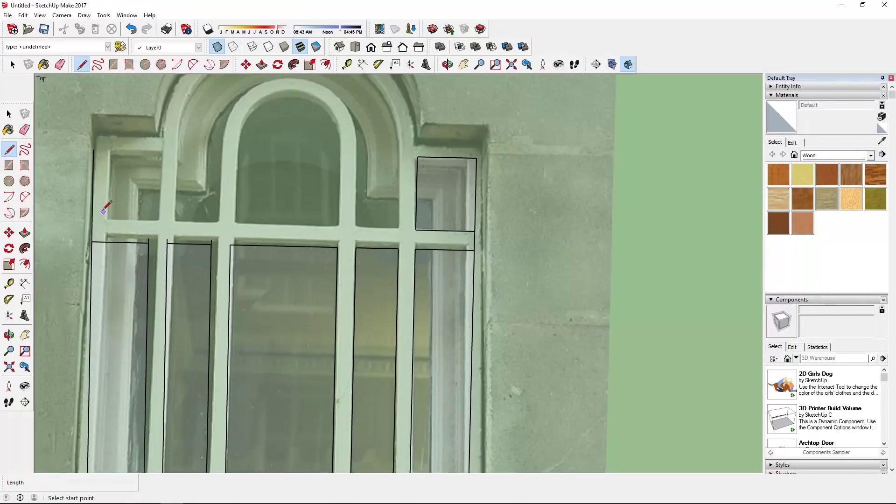
Step: Draw the horizontal transom line across the window and outline the upper-left pane rectangle
click(416, 230)
click(92, 223)
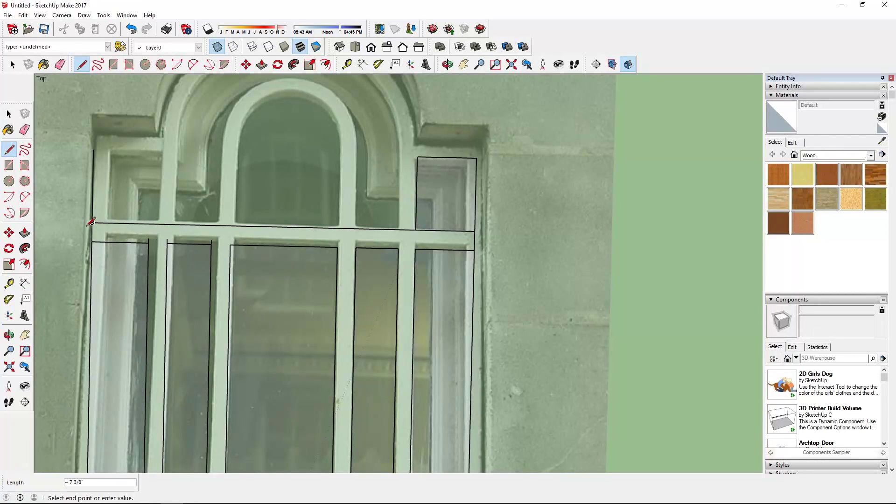
click(149, 224)
click(150, 153)
key(ctrl+z)
click(149, 224)
click(150, 150)
click(93, 150)
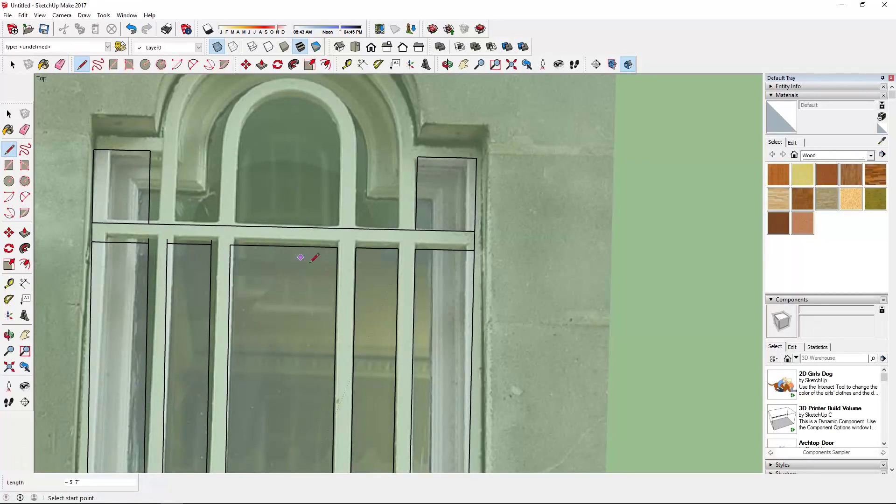
scroll(312, 260, down, 6)
scroll(260, 301, up, 2)
scroll(217, 301, down, 1)
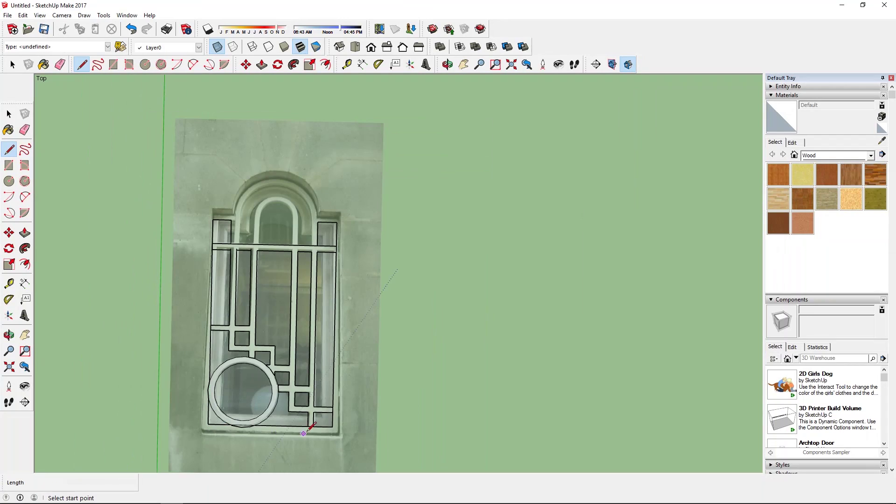
scroll(308, 245, up, 3)
Step: Close the upper-right pane and outline two narrow panes in the top strip
click(320, 260)
click(320, 211)
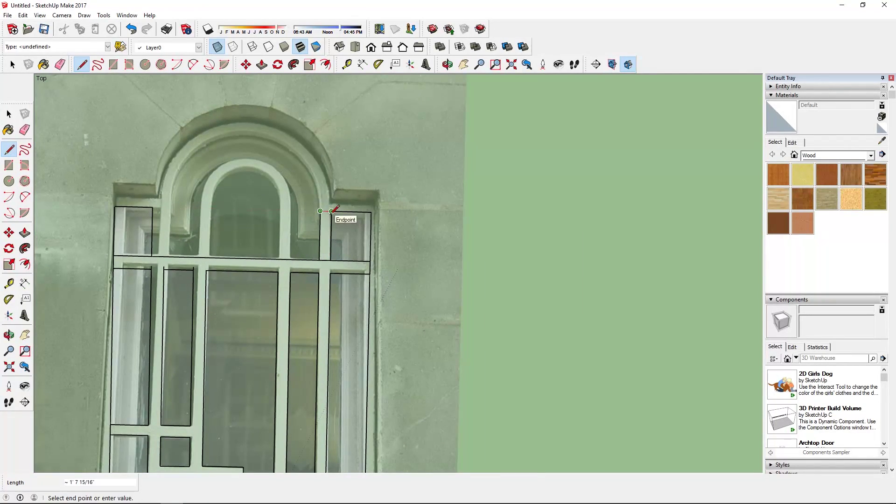
click(164, 256)
click(164, 207)
click(152, 207)
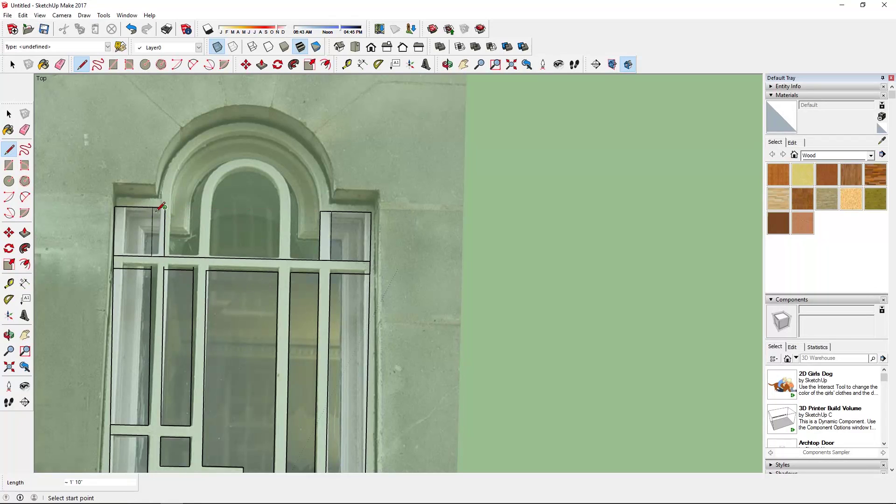
click(193, 256)
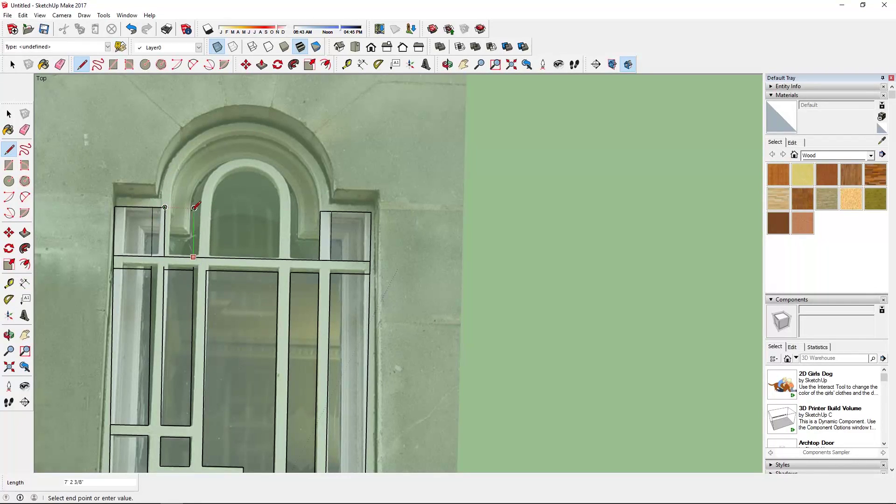
click(207, 256)
key(Escape)
Step: Outline the right narrow upper pane, with its slanted edge, as a closed face
click(279, 210)
click(290, 259)
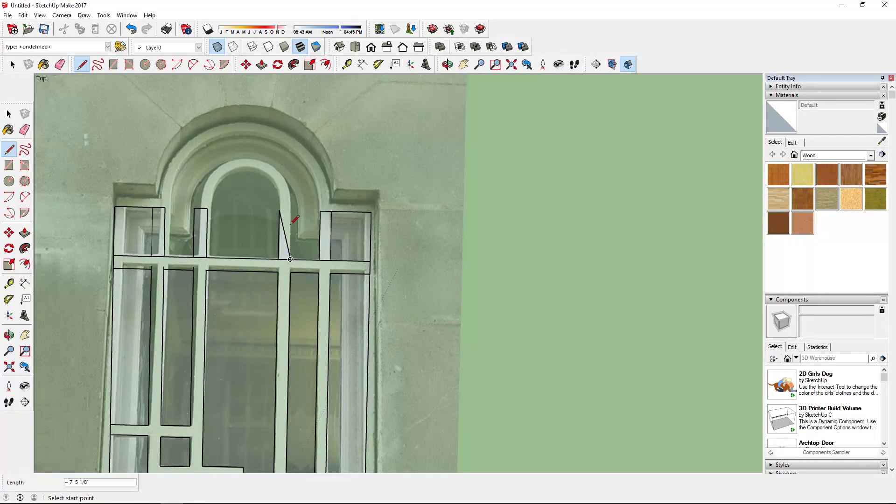
click(292, 211)
click(279, 210)
scroll(146, 183, down, 5)
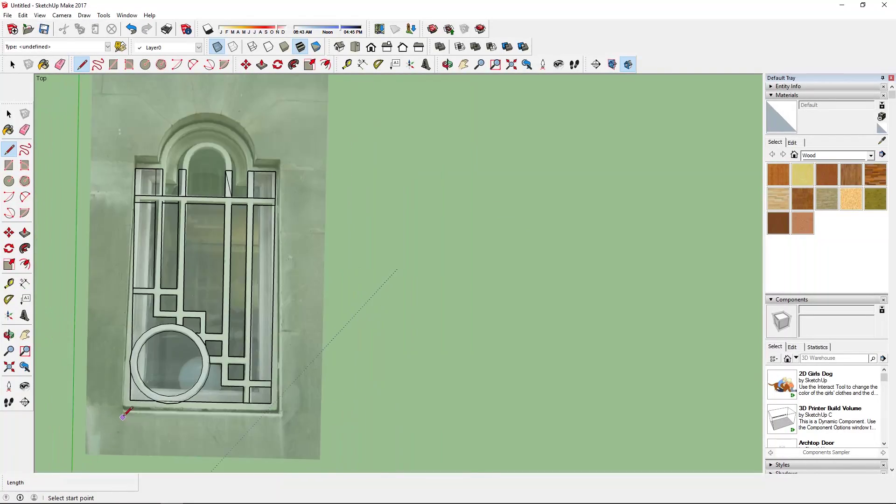
Step: Trace the window outline with lines from the bottom corners up to the top edges
scroll(140, 380, up, 5)
click(127, 394)
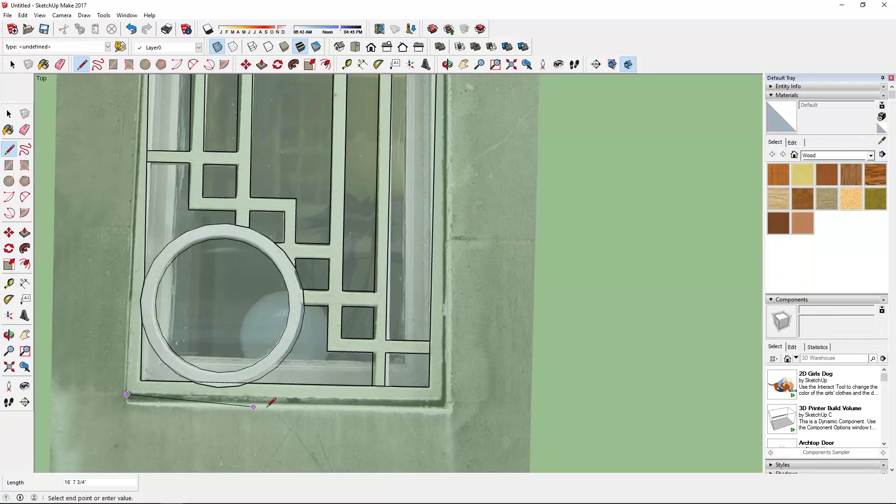
click(442, 401)
scroll(442, 401, down, 2)
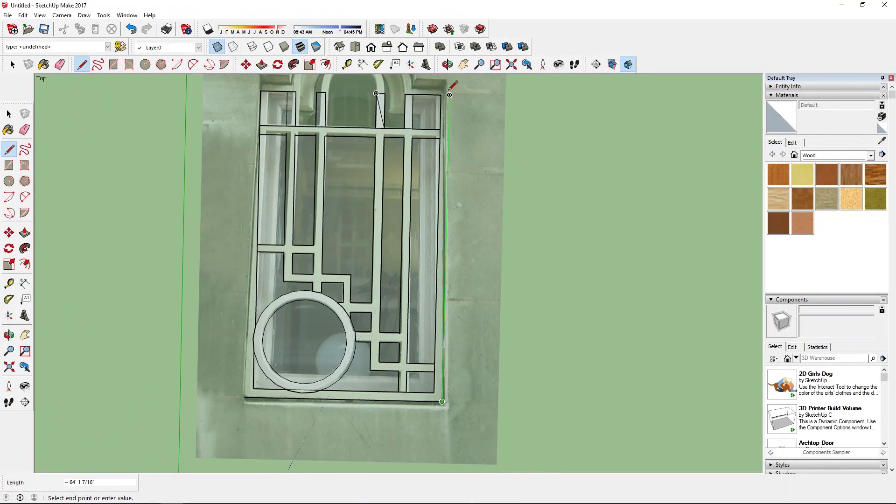
click(449, 95)
scroll(449, 95, up, 2)
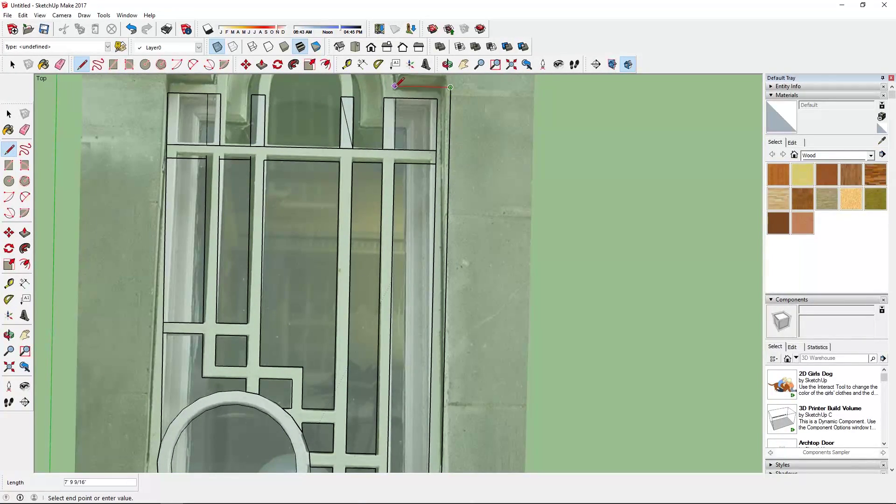
scroll(395, 86, down, 2)
scroll(392, 89, up, 2)
click(222, 97)
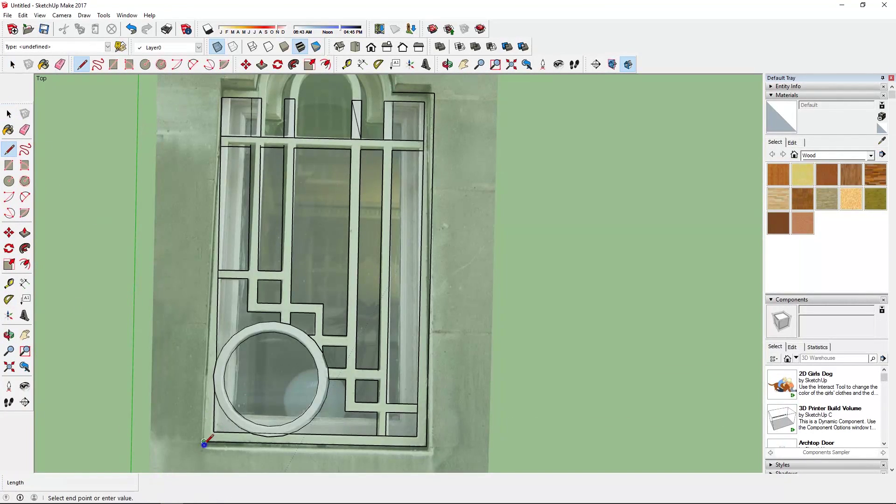
scroll(212, 140, up, 1)
click(210, 128)
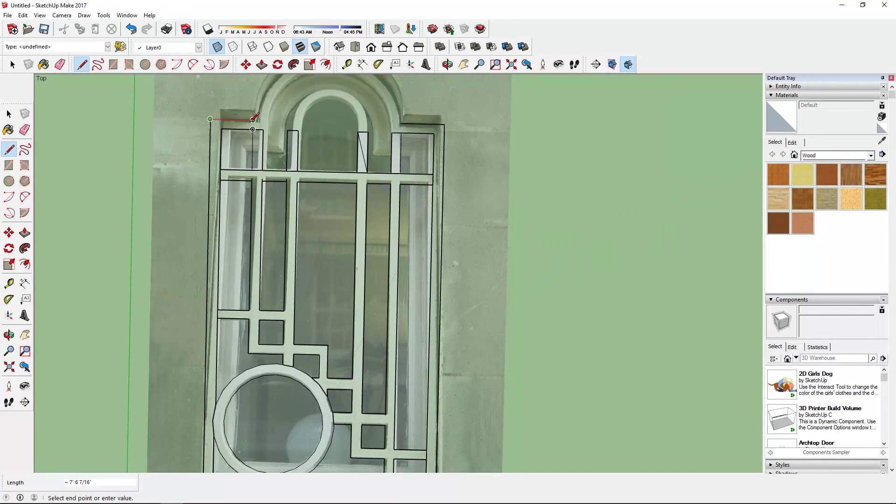
click(252, 120)
key(space)
Step: Draw two-point arcs tracing the pane arch and the inner jamb arch over the photo
scroll(197, 139, down, 2)
scroll(217, 95, up, 3)
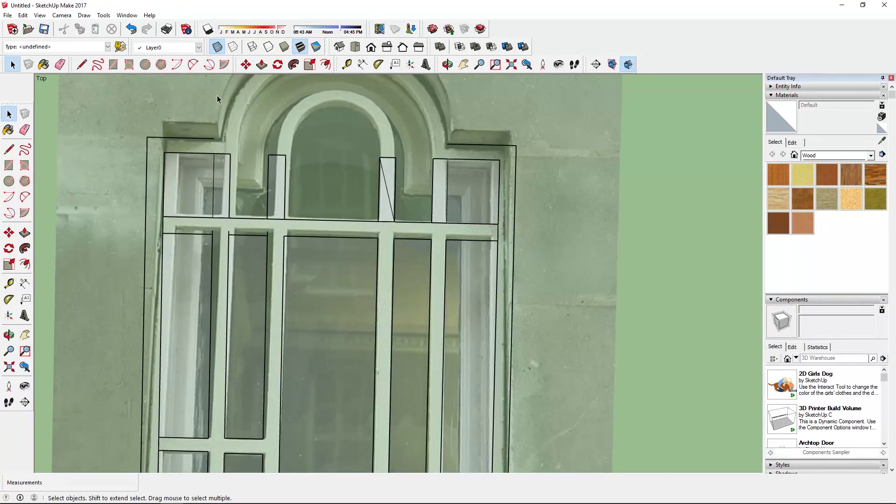
scroll(217, 96, up, 1)
click(25, 197)
click(211, 193)
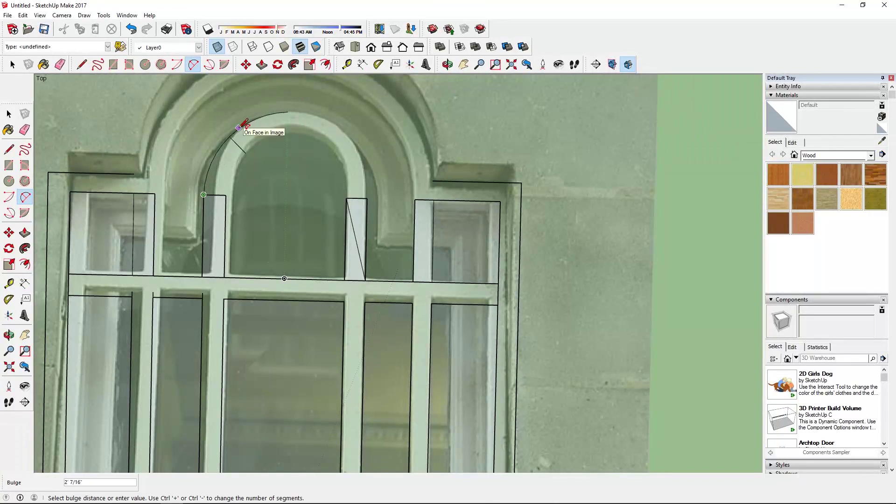
click(367, 198)
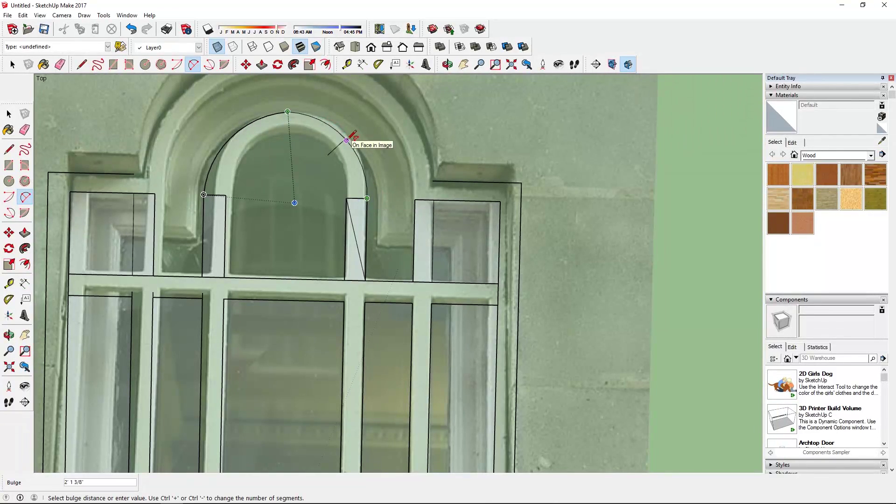
click(350, 140)
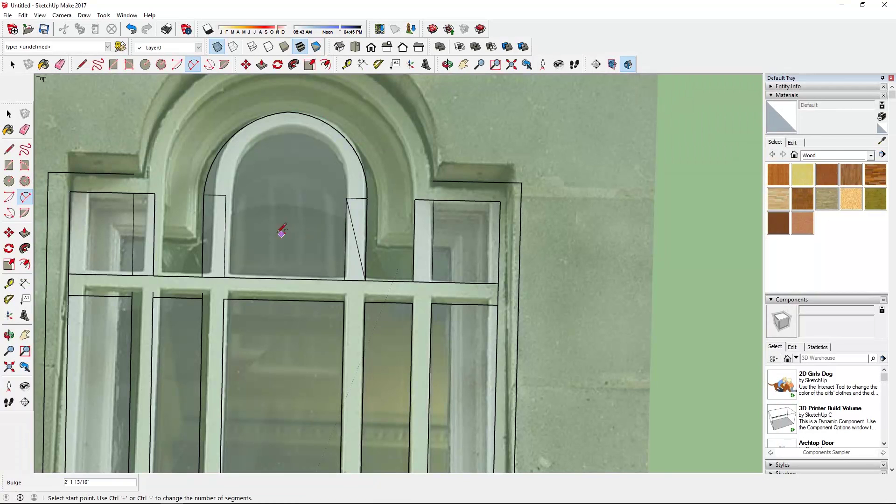
click(226, 195)
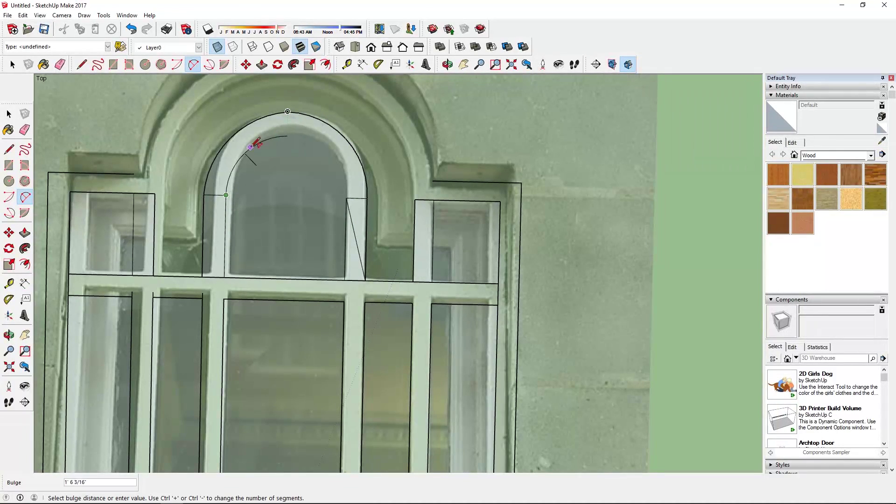
click(346, 198)
click(331, 155)
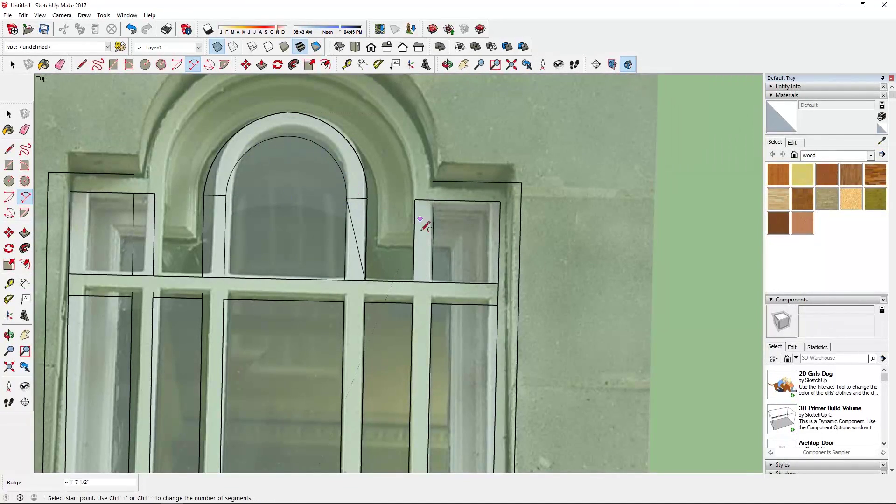
Step: Trace the outer arch, then the top molding arch in two halves meeting at the crown
scroll(282, 242, down, 3)
scroll(221, 200, down, 1)
scroll(210, 217, up, 2)
click(210, 217)
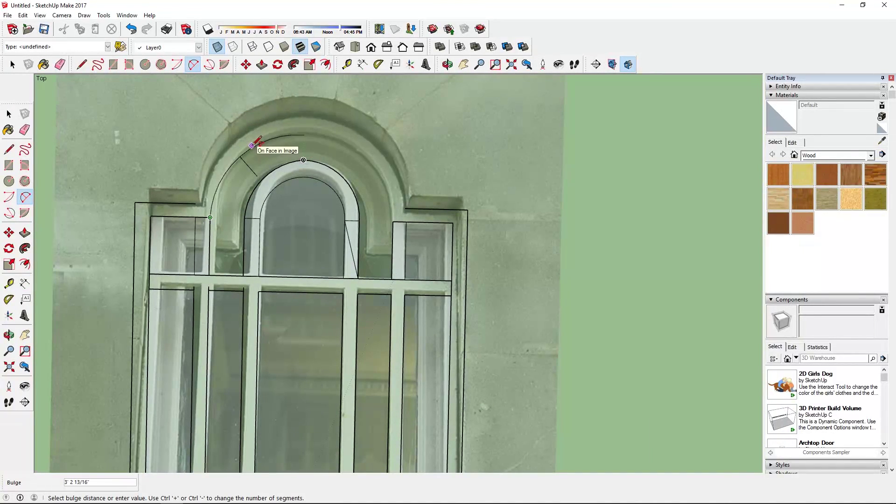
click(392, 221)
click(367, 160)
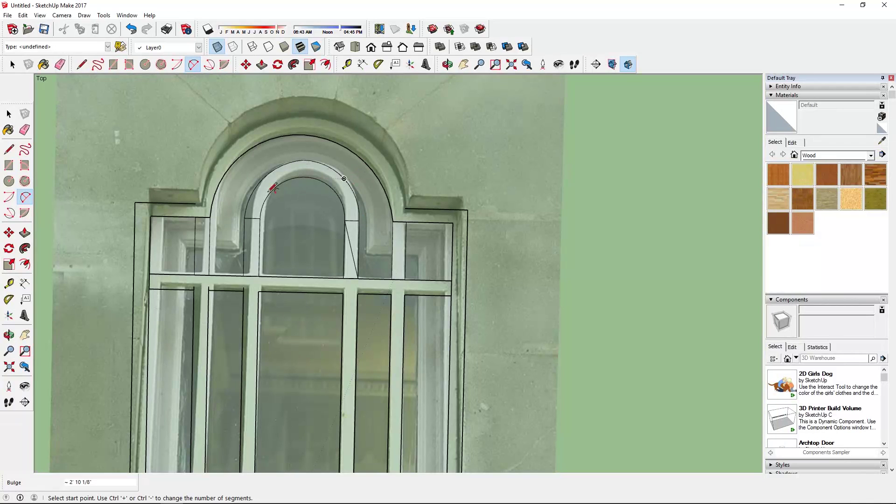
click(195, 204)
click(303, 118)
click(234, 137)
click(304, 118)
double_click(405, 205)
key(space)
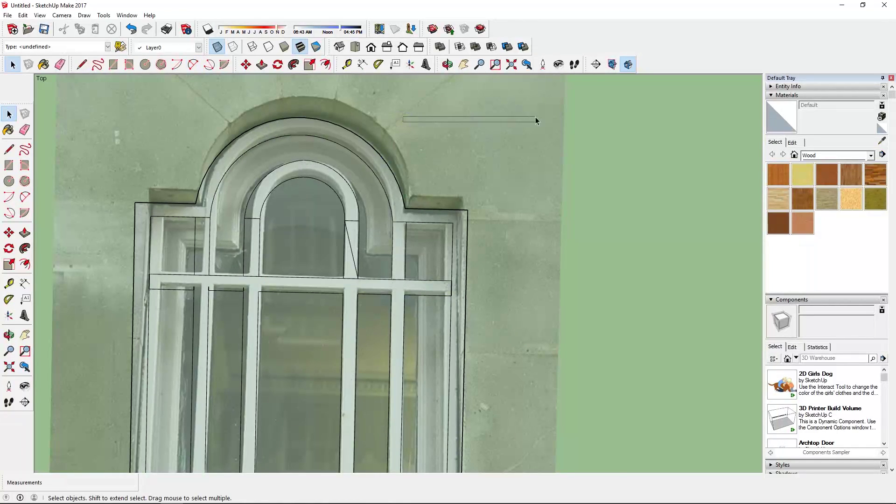
Step: Select the traced window frame face to check it
scroll(300, 411, down, 5)
scroll(301, 410, up, 1)
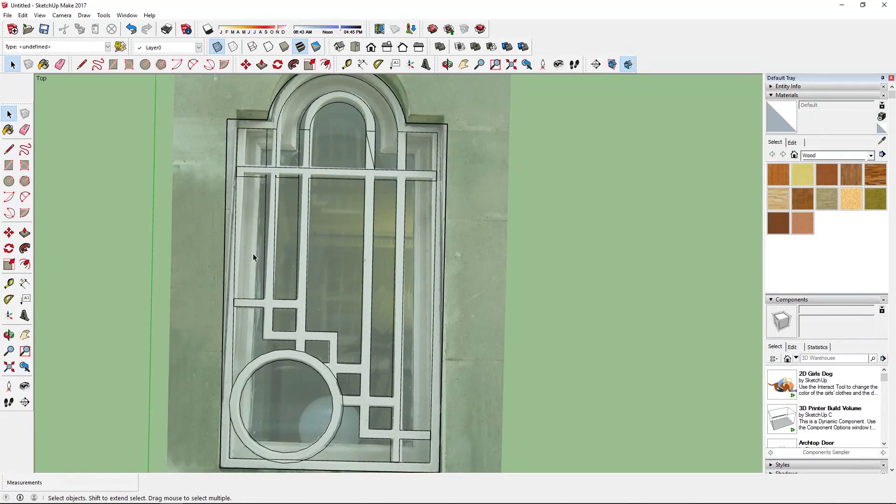
scroll(247, 280, up, 1)
click(9, 149)
click(25, 130)
key(space)
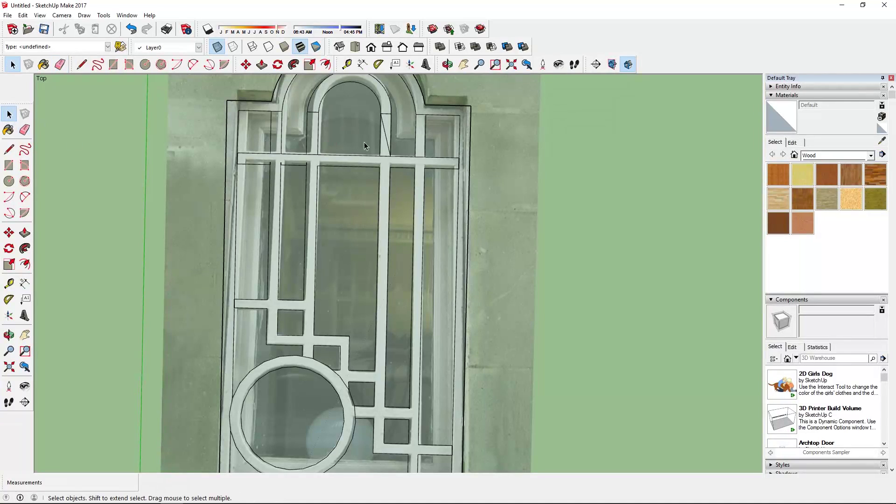
scroll(324, 417, down, 3)
click(360, 389)
Step: Erase the stray construction edges from the window tracing
scroll(361, 389, up, 2)
scroll(303, 355, down, 2)
scroll(279, 321, up, 3)
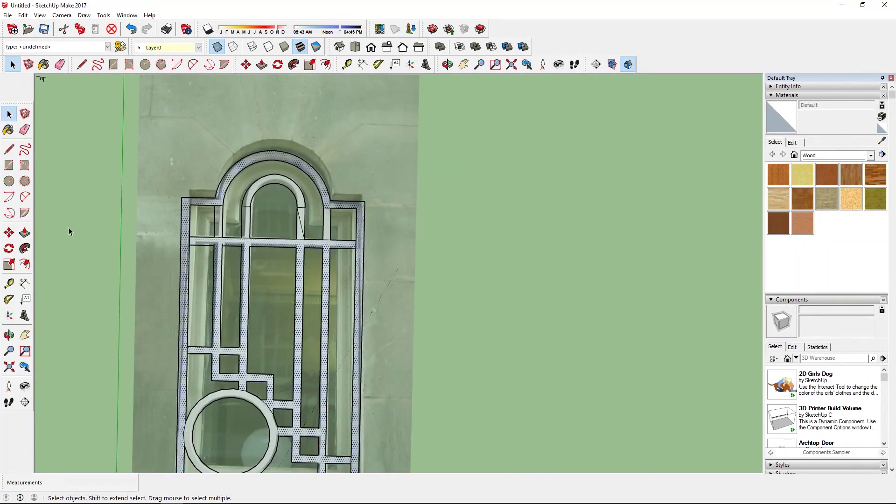
key(e)
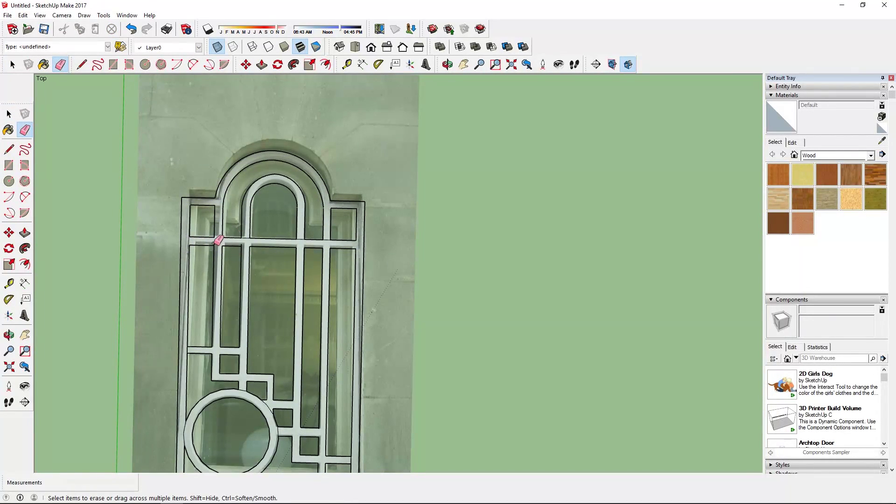
scroll(252, 420, down, 3)
scroll(233, 448, up, 3)
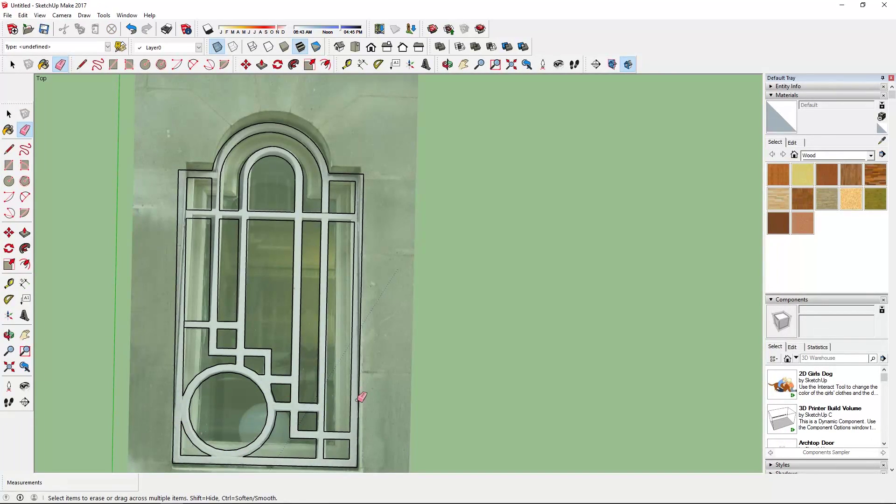
Step: Push/pull the frame face into depth to form the grille, then return to top view
key(p)
click(259, 172)
mouse_move(260, 172)
middle_down()
mouse_move(577, 326)
mouse_move(128, 418)
middle_up()
click(578, 336)
key(F2)
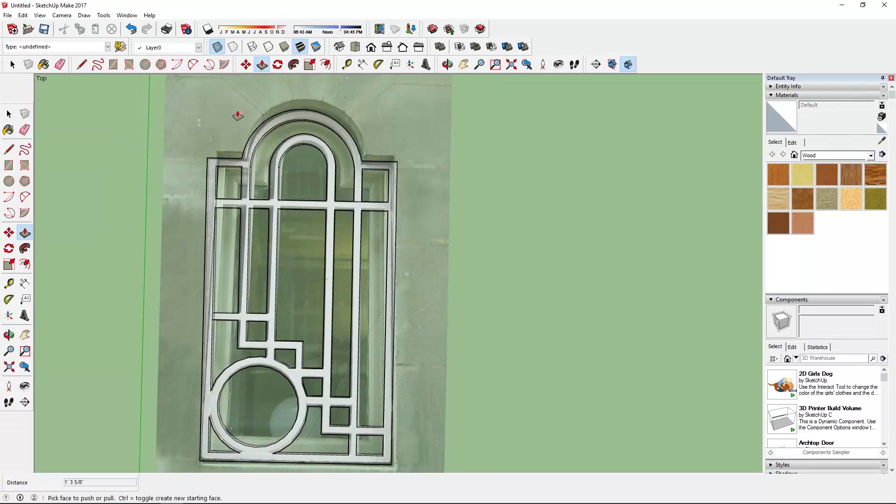
Step: Make the grille face and edges a single group, undoing a trial move
key(space)
double_click(292, 379)
right_click(291, 379)
click(322, 275)
key(m)
click(279, 322)
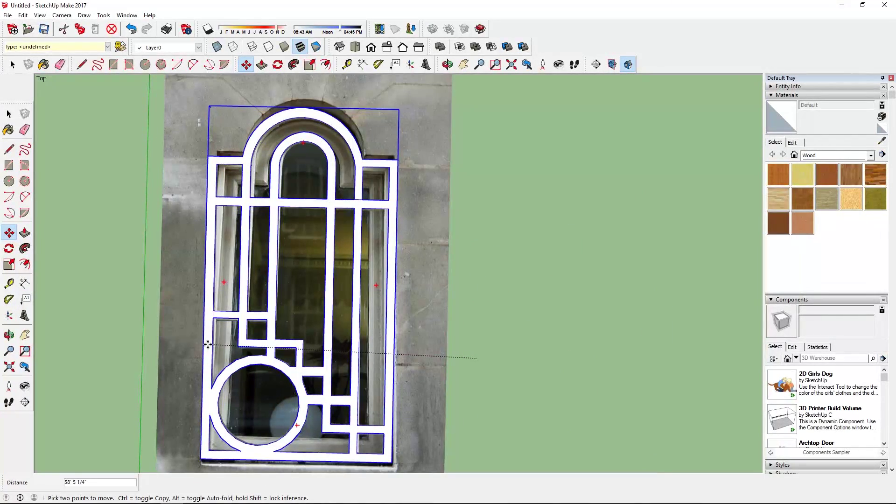
key(ctrl+z)
Step: Hide the grille group and shift the view up over the photo
right_click(246, 178)
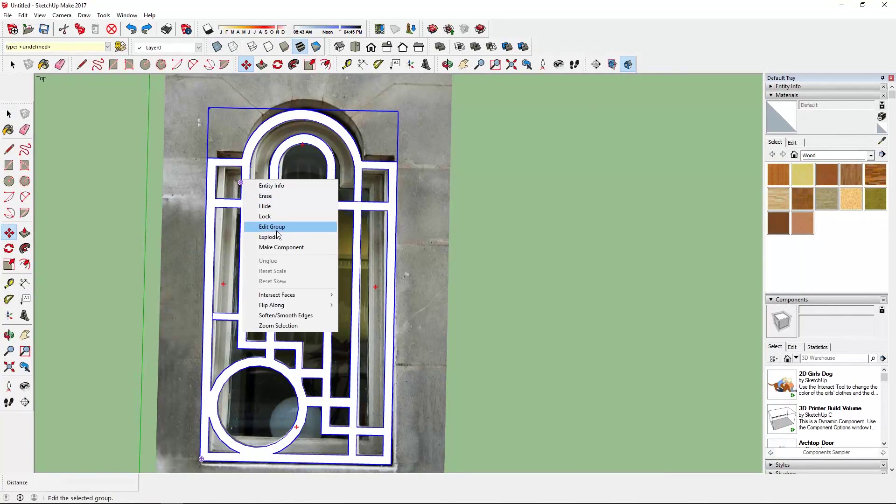
click(290, 204)
shift+middle_drag(199, 460, 200, 424)
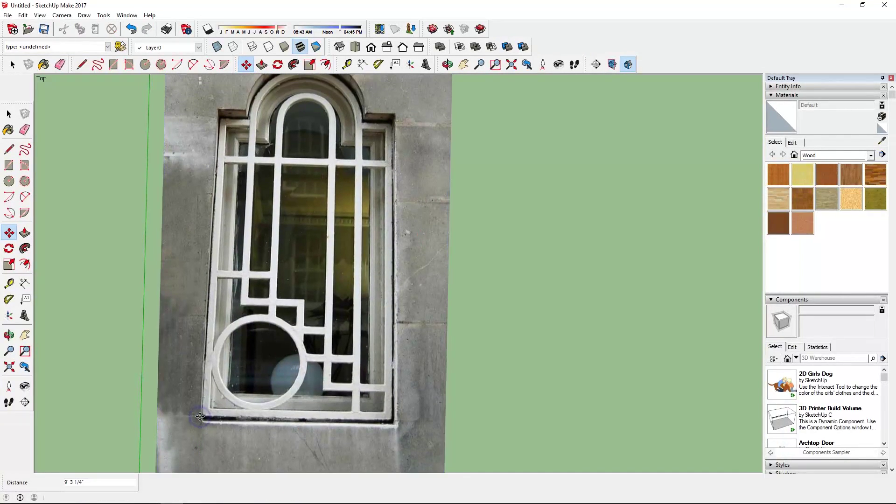
Step: Trace the opening's left edge from its lower-left to upper corner
key(l)
click(200, 416)
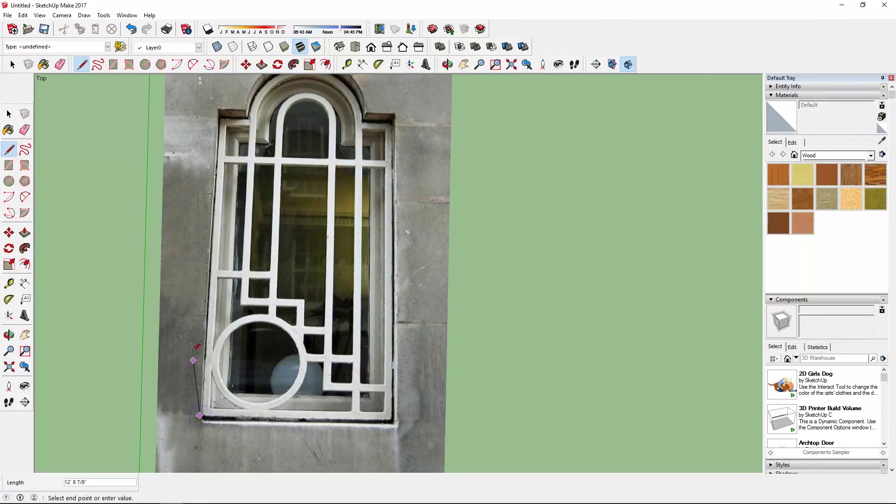
click(208, 118)
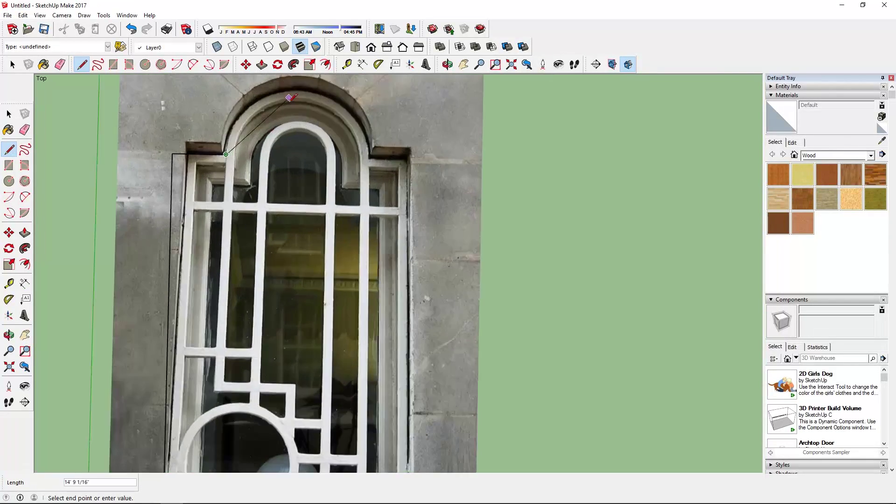
scroll(253, 332, down, 3)
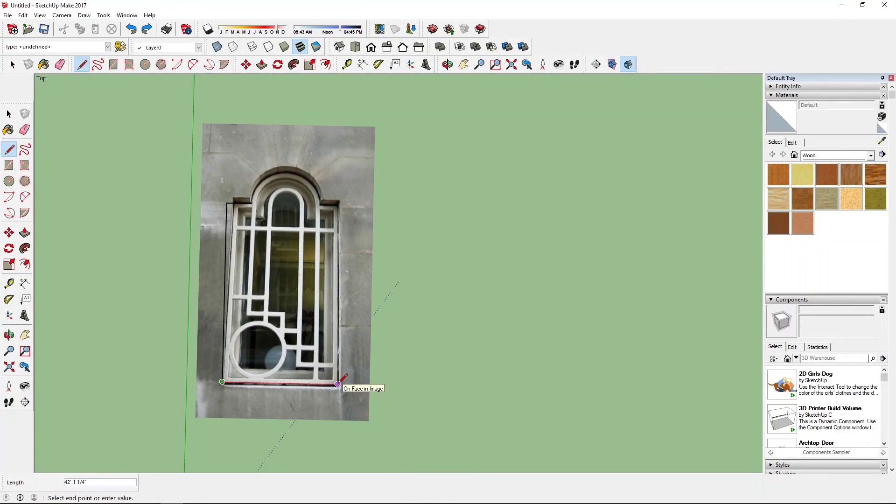
scroll(337, 384, up, 2)
scroll(337, 385, down, 3)
Step: Trace the opening's bottom and right edges up to the top-right corner
click(338, 385)
click(341, 227)
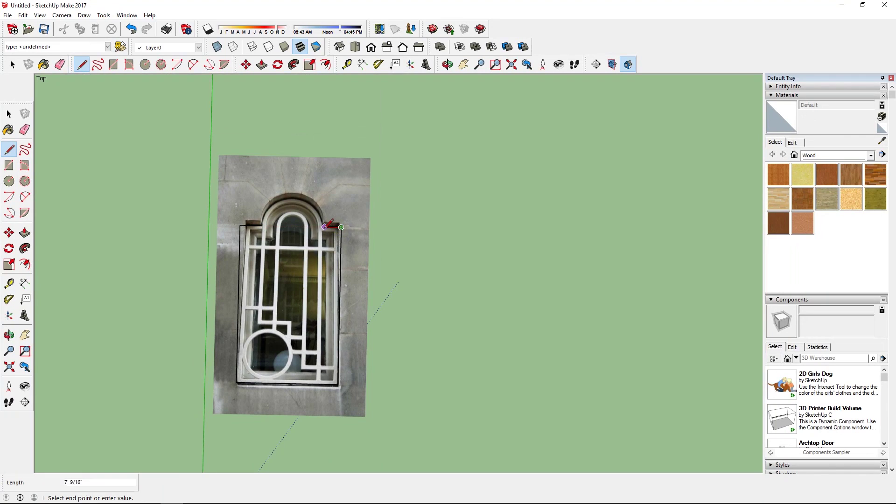
scroll(324, 227, up, 1)
scroll(324, 228, up, 1)
click(323, 224)
click(9, 149)
scroll(329, 425, up, 2)
scroll(324, 422, up, 3)
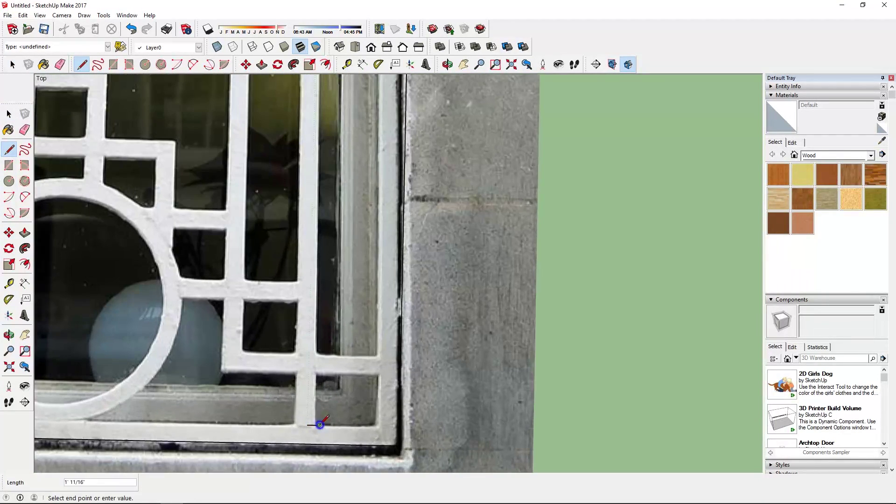
scroll(320, 422, down, 5)
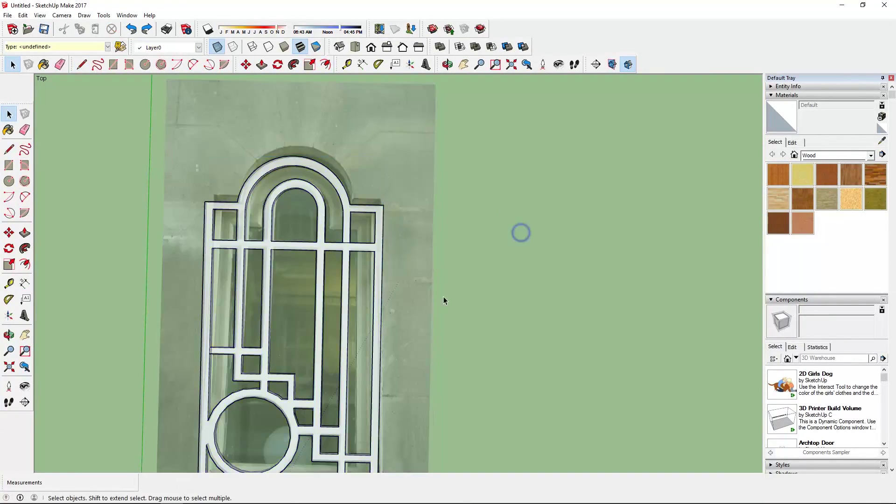
Step: Trace the opening's arched top with a two-point arc ending at the right arch corner
scroll(444, 301, down, 2)
key(l)
scroll(218, 402, up, 2)
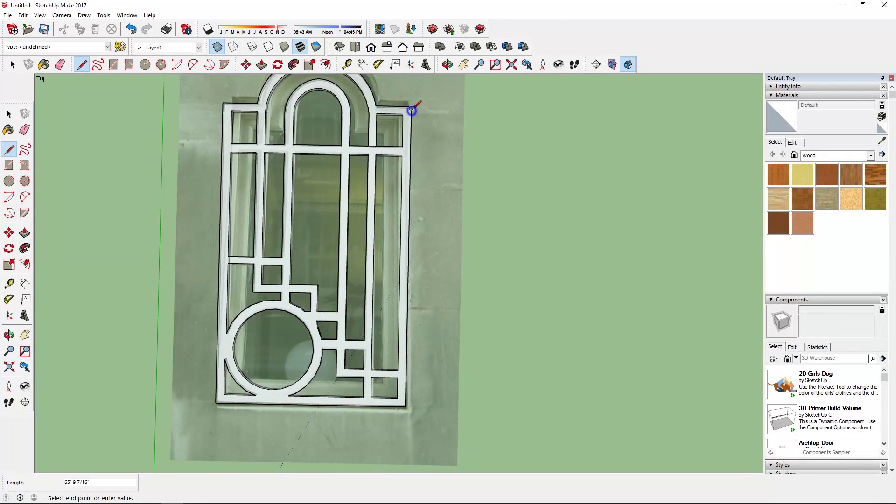
click(376, 108)
scroll(376, 107, down, 3)
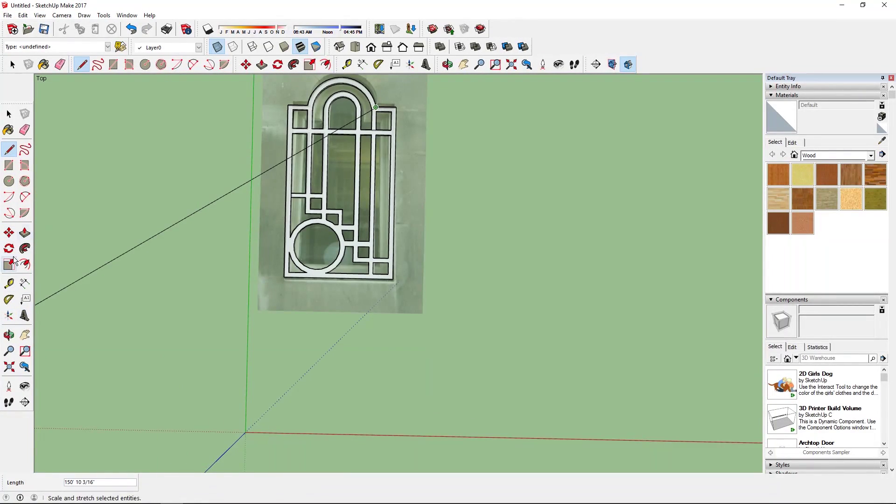
click(25, 197)
scroll(354, 102, up, 3)
scroll(210, 154, down, 1)
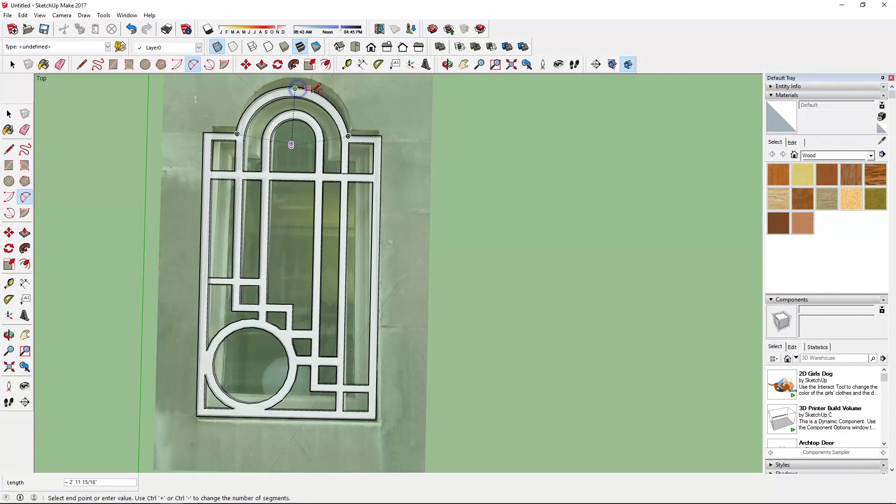
scroll(319, 88, up, 2)
click(361, 148)
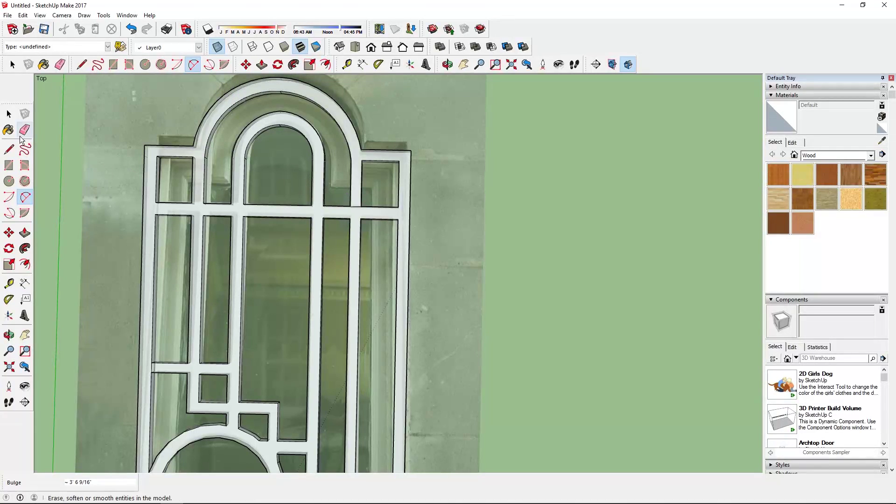
Step: Draw lines from the left arch corner to the bottom corners, closing the outer outline
click(9, 149)
click(194, 145)
scroll(194, 145, up, 1)
scroll(194, 145, down, 2)
scroll(194, 145, down, 2)
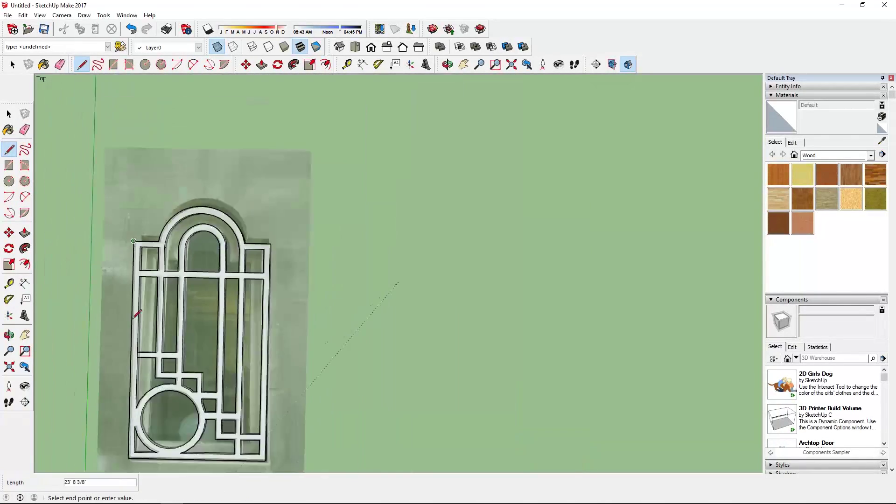
scroll(200, 374, up, 3)
click(464, 368)
scroll(464, 369, down, 2)
click(502, 186)
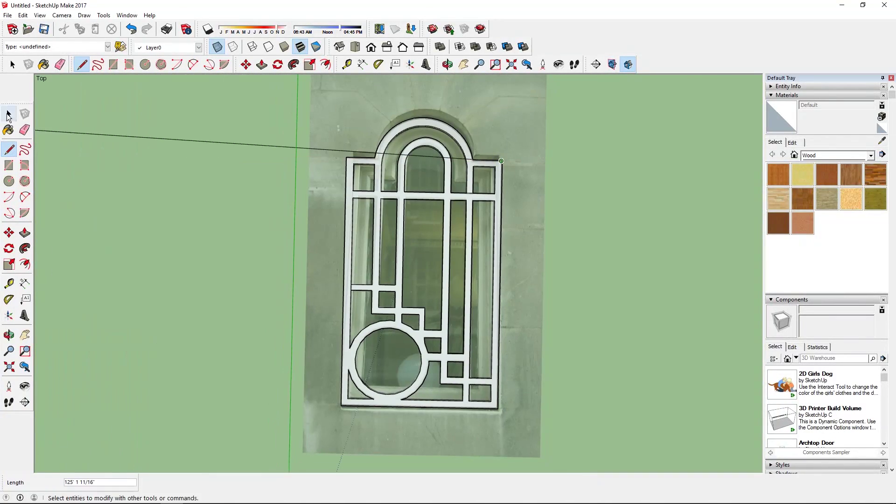
Step: Move the grille group to the right of the photo
key(ctrl+a)
key(m)
click(497, 409)
click(698, 409)
scroll(404, 187, up, 1)
click(25, 196)
Step: Draw an arc across the inner arch corners and set its bulge
click(368, 172)
click(488, 176)
click(389, 136)
scroll(472, 252, down, 2)
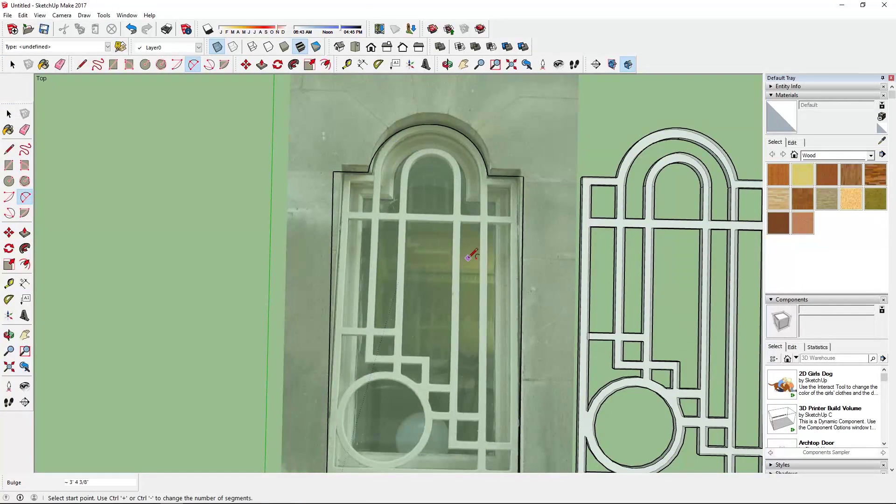
scroll(436, 104, up, 3)
scroll(374, 334, down, 3)
scroll(370, 454, down, 2)
scroll(370, 454, up, 4)
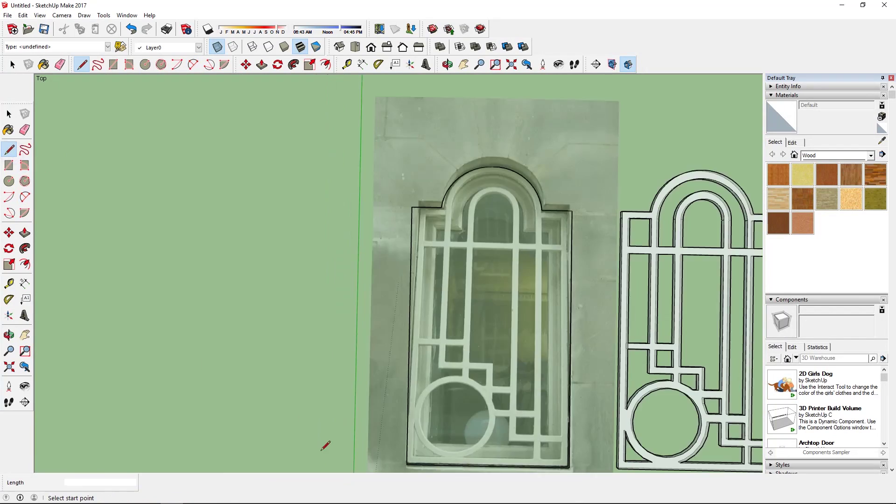
Step: Draw the inner rectangle's lines, undoing a misplaced edge and closing its left side
key(l)
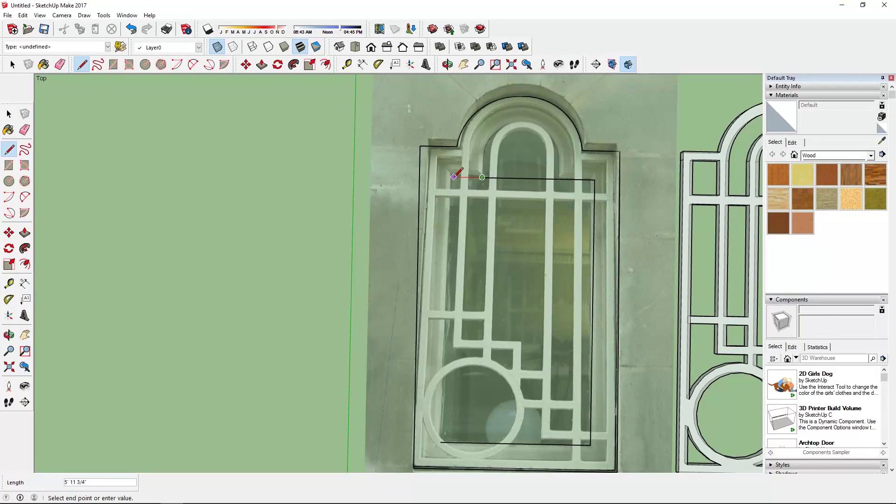
click(440, 442)
key(ctrl+z)
click(446, 176)
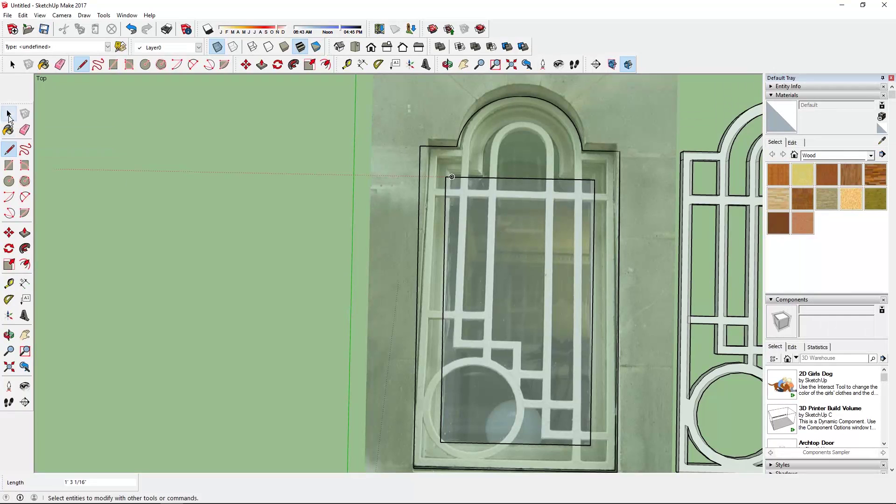
Step: Pick up the grille beside the photo to move it, then cancel the move
click(9, 117)
click(726, 254)
key(m)
click(708, 382)
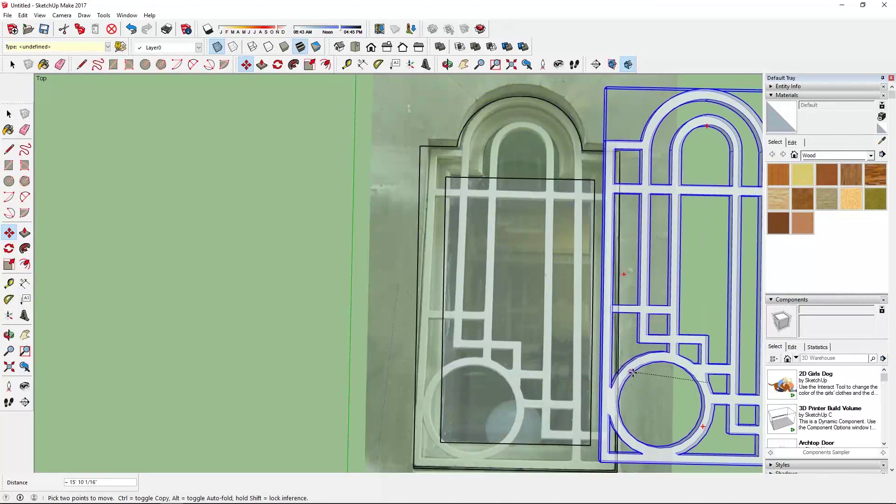
key(Escape)
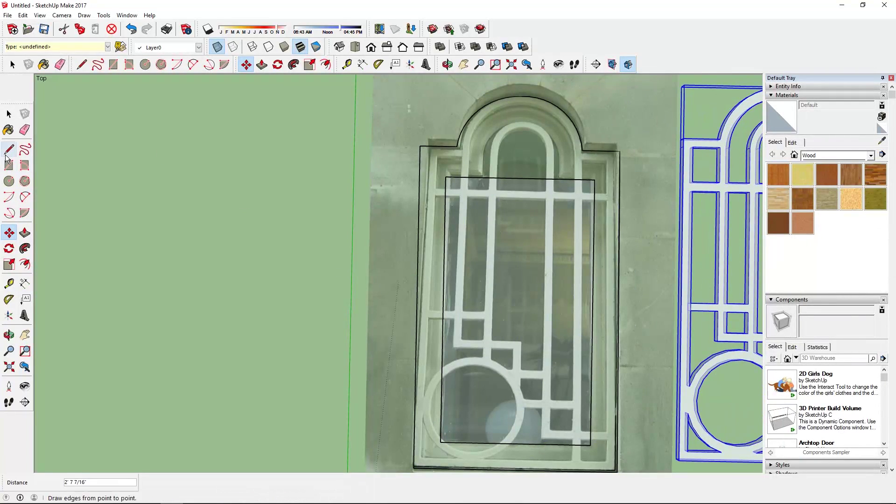
Step: Cap the inner outline with its own two-point arched top
click(25, 197)
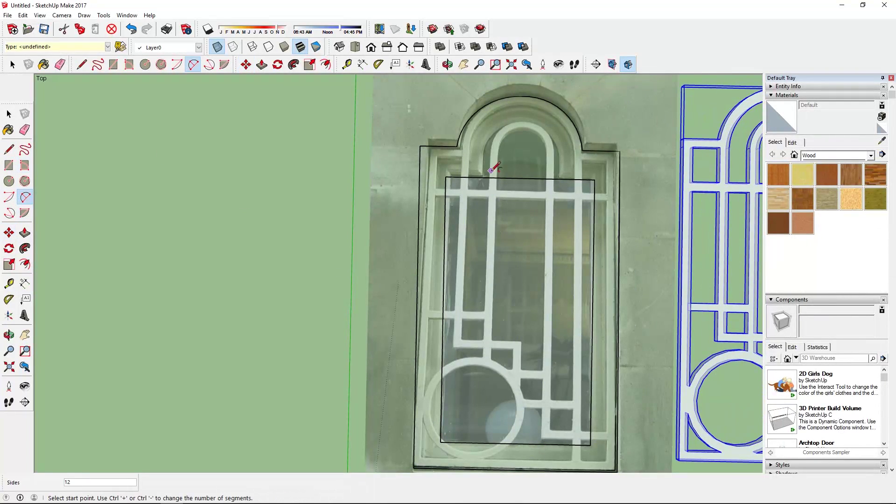
click(519, 127)
click(561, 179)
click(551, 145)
scroll(560, 135, up, 2)
scroll(561, 136, down, 5)
Step: Select the reference photo and move it away from the arched window outline
key(e)
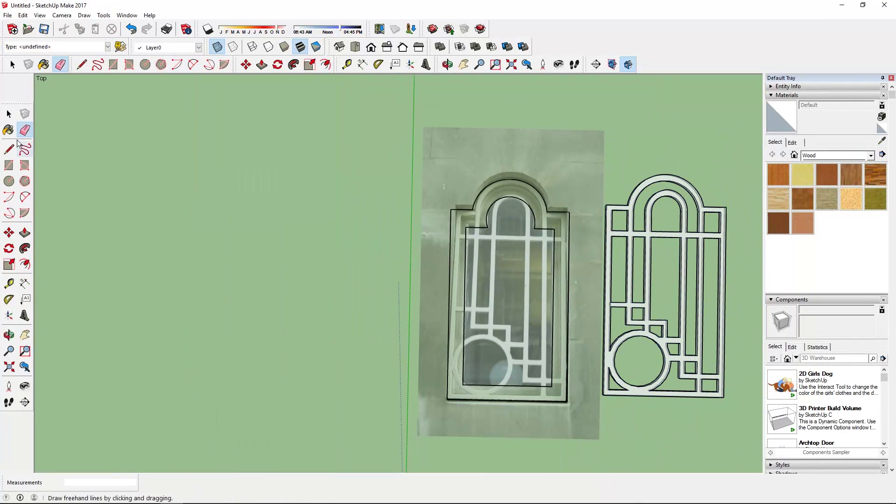
key(space)
click(456, 313)
scroll(555, 400, up, 2)
click(401, 427)
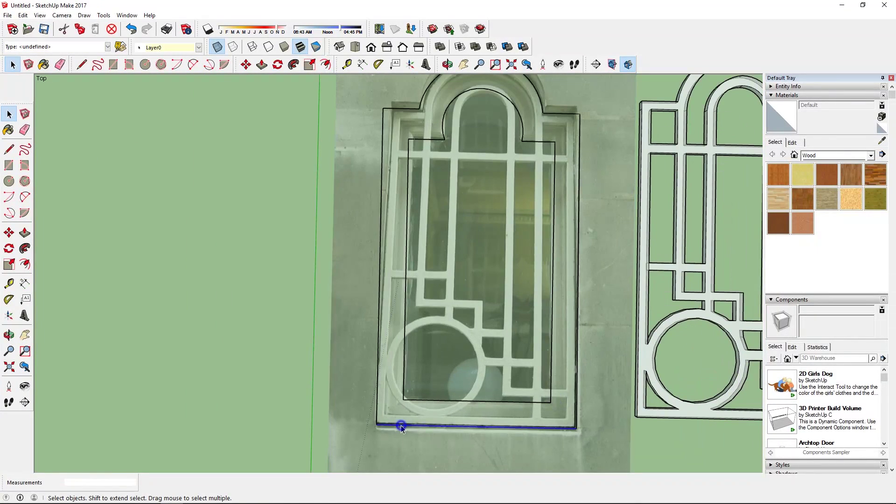
scroll(402, 427, down, 1)
click(400, 415)
click(444, 406)
click(503, 111)
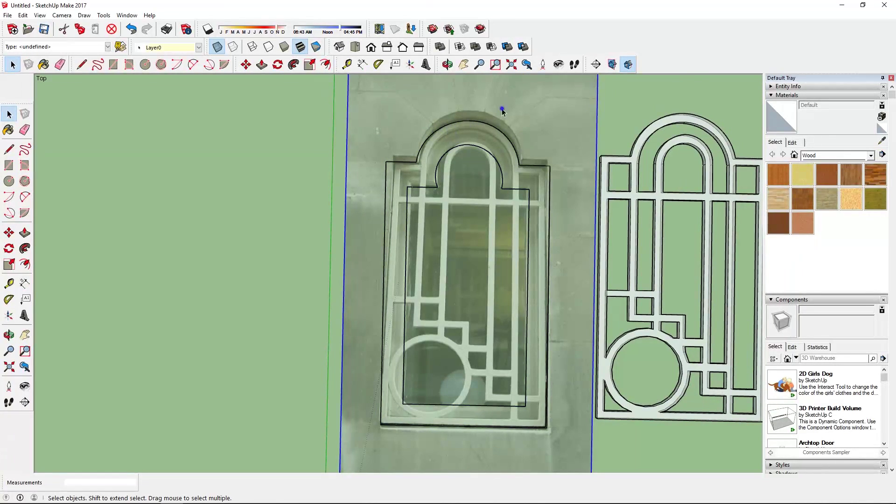
key(m)
drag(502, 111, 366, 268)
Step: Select the outline's right and bottom edges to check the arch shape
key(space)
scroll(497, 457, up, 3)
scroll(581, 406, down, 3)
scroll(592, 149, up, 3)
scroll(597, 285, down, 4)
click(596, 286)
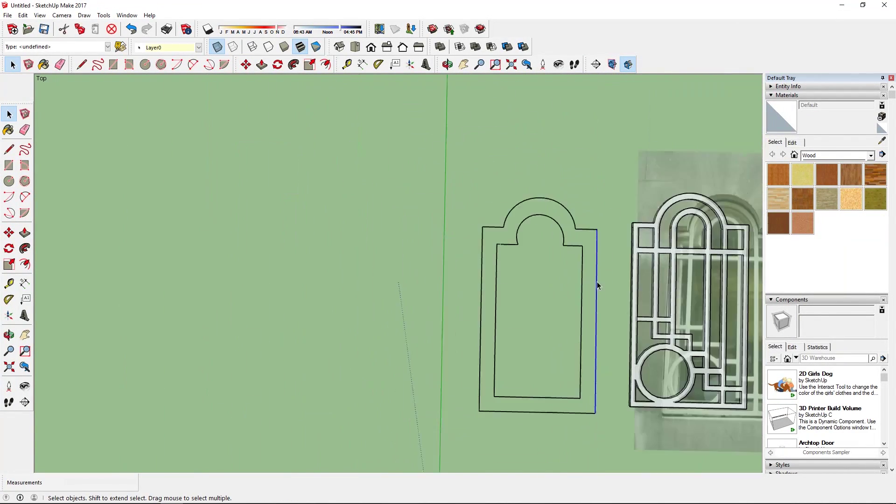
scroll(598, 285, up, 2)
click(408, 397)
scroll(430, 194, down, 1)
key(p)
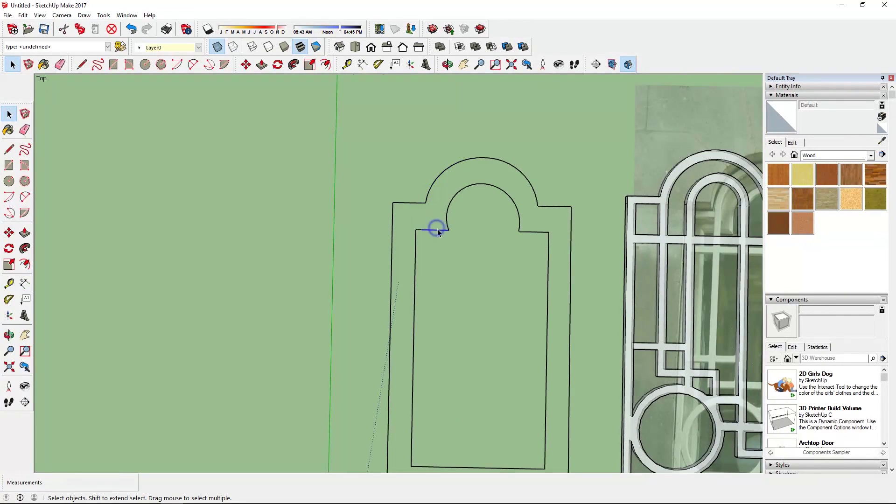
scroll(424, 237, down, 2)
scroll(452, 243, down, 1)
key(space)
Step: Draw lines from the arch top down across the outline, then undo the stray crossing lines
key(l)
click(468, 206)
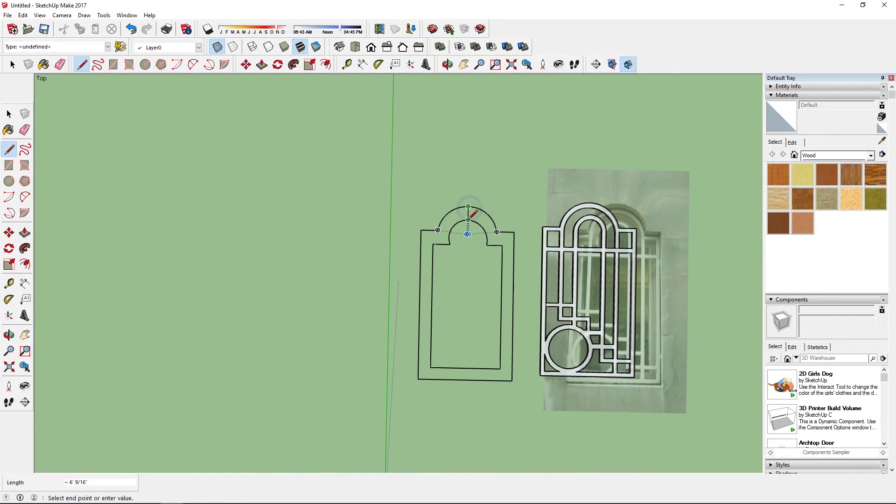
click(465, 384)
click(502, 204)
click(411, 171)
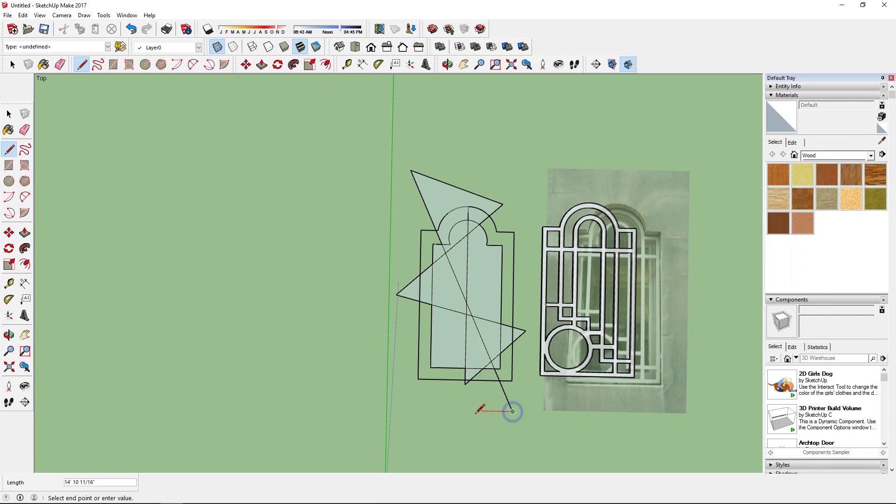
click(512, 412)
click(439, 396)
click(409, 231)
key(ctrl+z)
key(ctrl+z)
key(ctrl+z)
Step: Draw a line from the arch down to the bottom edge, splitting off the inner face
scroll(516, 294, up, 1)
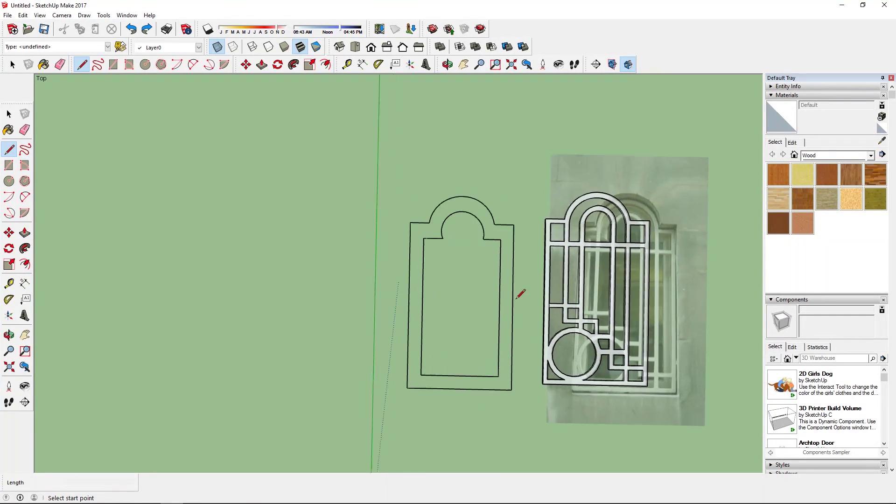
scroll(495, 306, up, 3)
click(8, 114)
key(l)
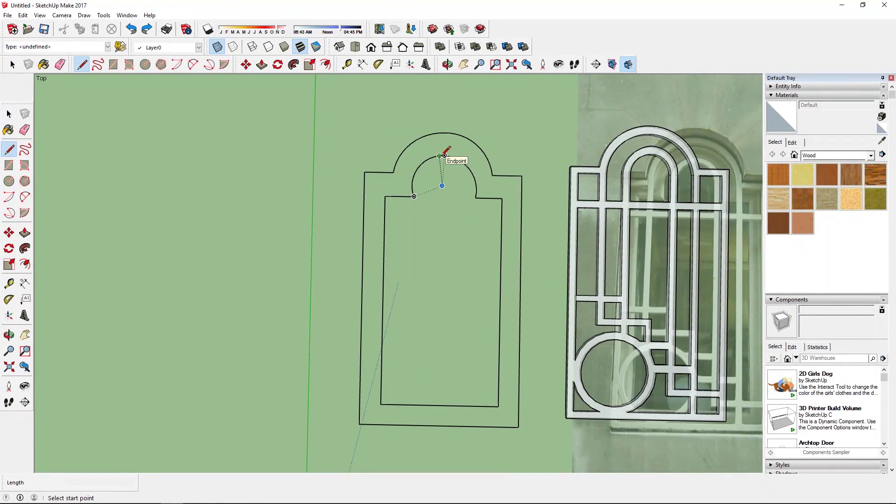
click(440, 405)
click(25, 129)
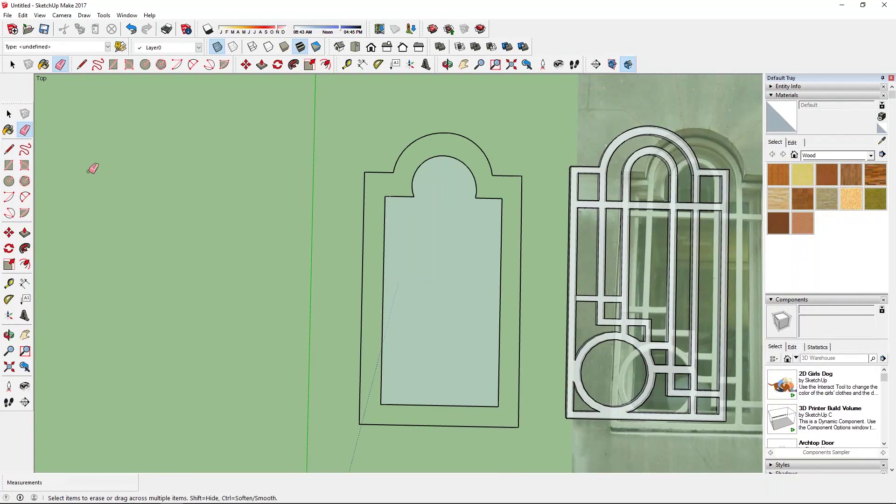
shift+middle_drag(511, 324, 493, 327)
Step: Offset the inner arch outline and erase the doubled outer arc and ring edges
key(p)
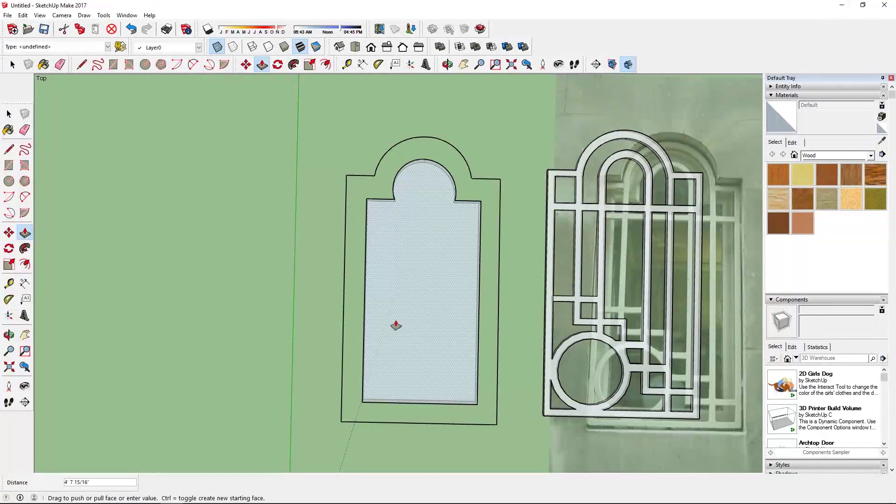
key(f)
click(480, 264)
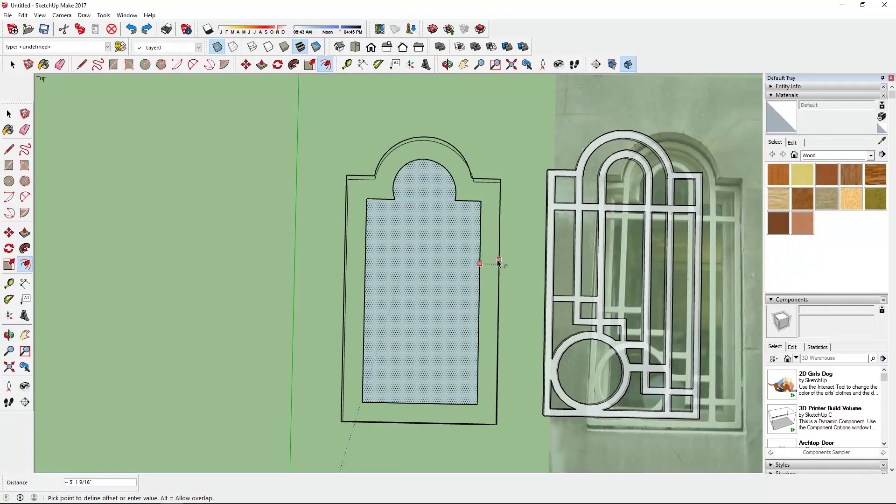
click(509, 261)
key(e)
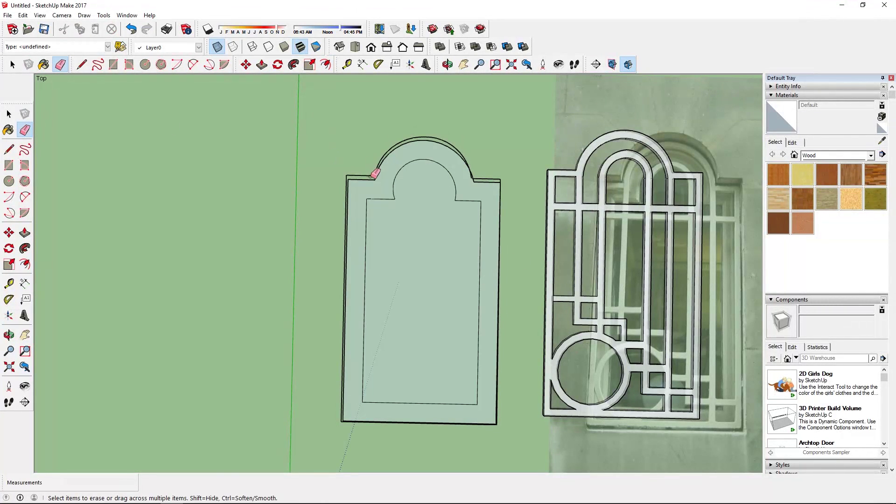
drag(433, 183, 75, 143)
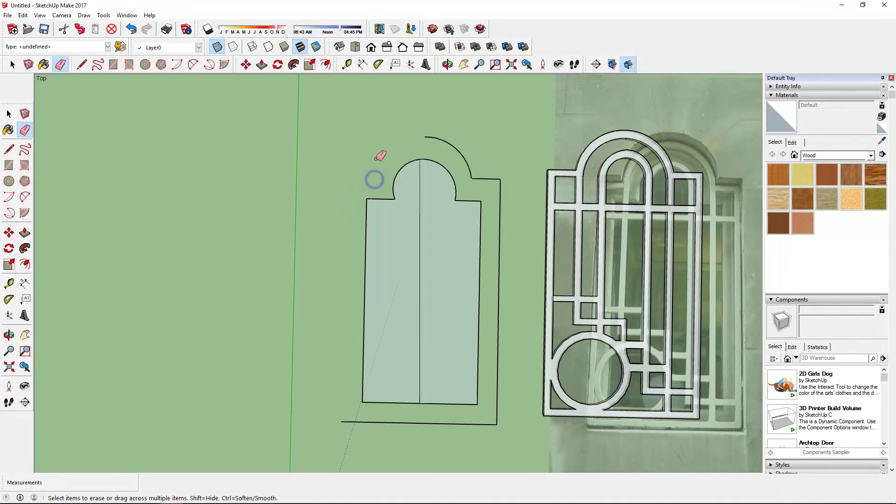
Step: Offset the arched face outward, turn off X-ray, and delete the inner face to open the frame
click(325, 64)
click(480, 261)
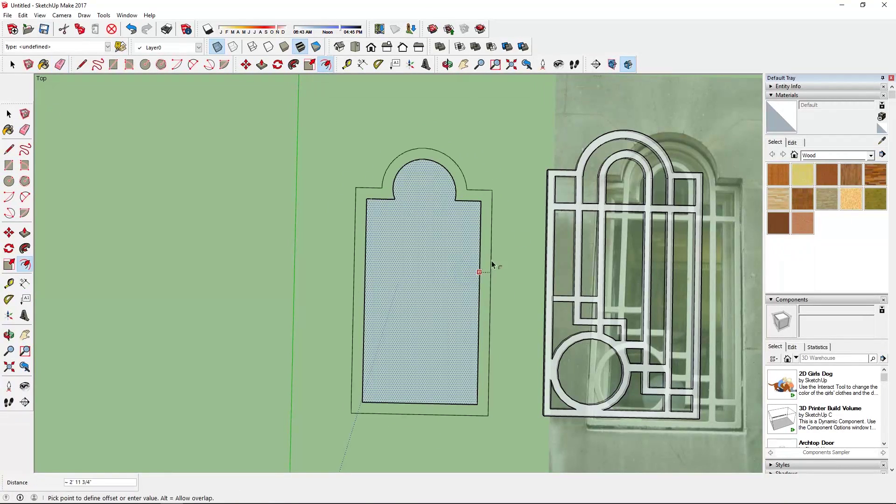
click(502, 266)
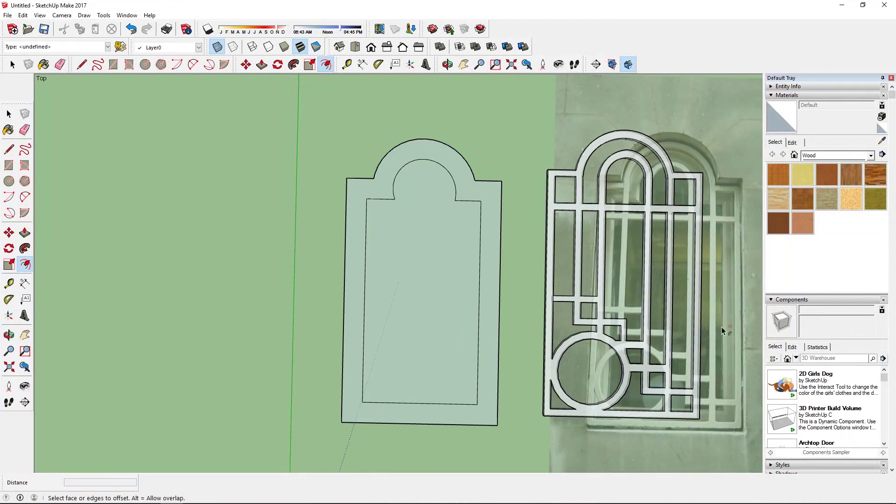
click(218, 47)
key(space)
click(426, 244)
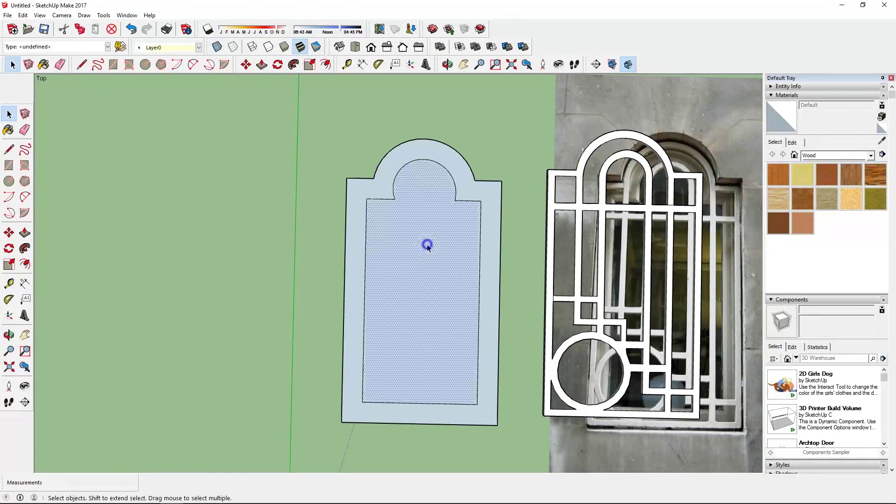
key(Delete)
key(p)
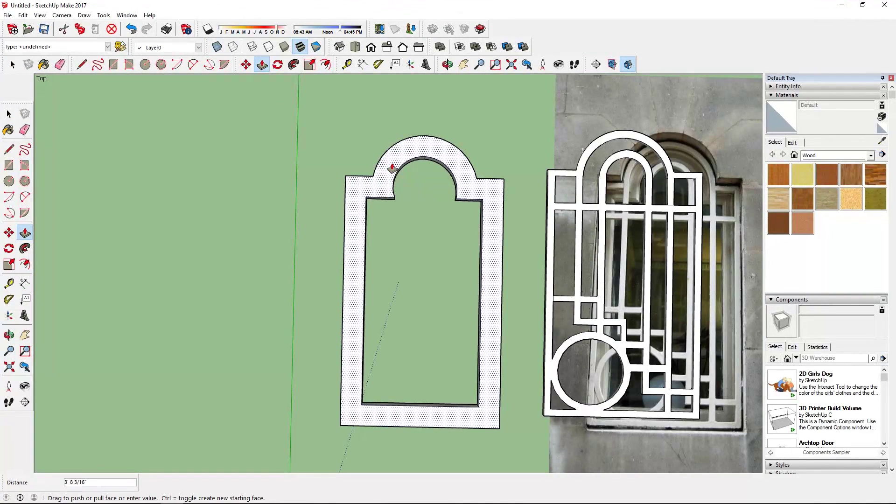
mouse_move(395, 170)
middle_down()
mouse_move(409, 156)
mouse_move(404, 135)
mouse_move(405, 326)
mouse_move(404, 250)
mouse_move(296, 286)
mouse_move(236, 253)
middle_up()
Step: Draw a small 2 Point Arc and line profile at the frame's corner edge
click(25, 196)
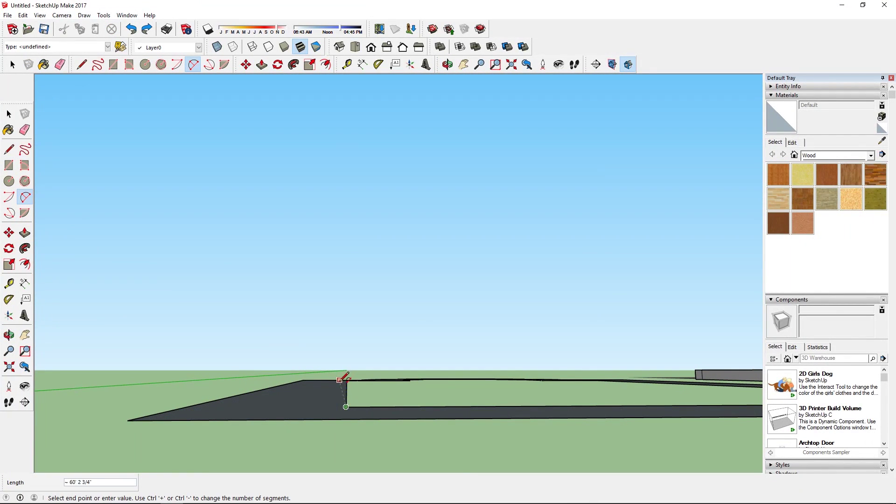
click(347, 369)
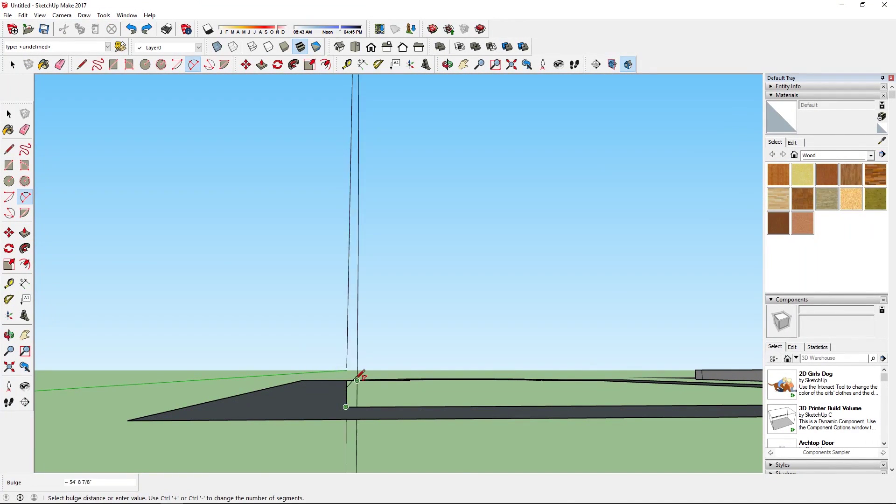
key(l)
click(331, 362)
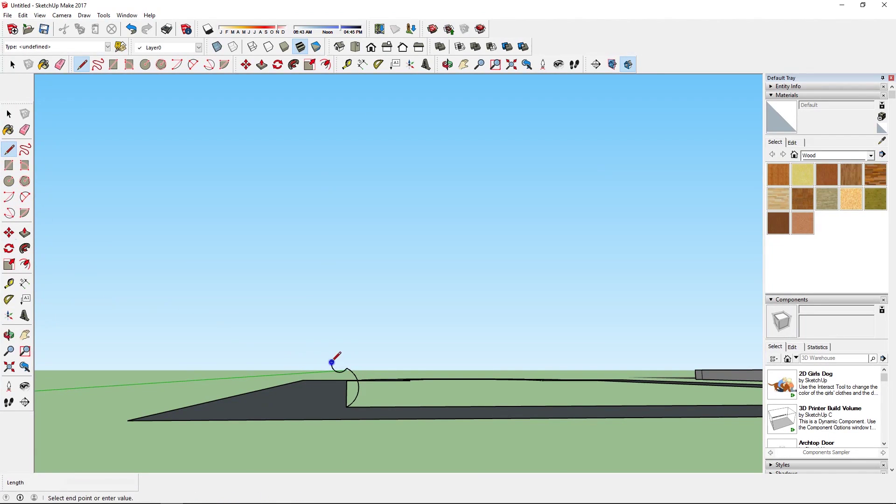
middle_drag(280, 443, 133, 330)
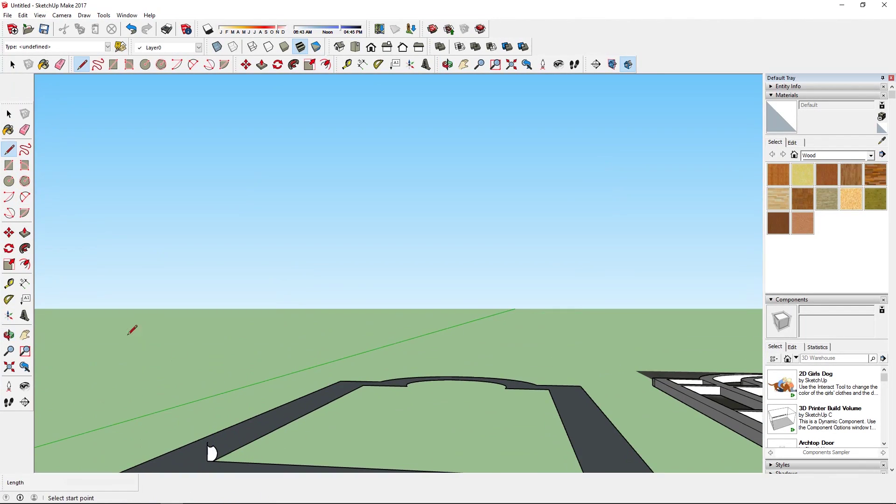
Step: Sweep the profile with Follow Me along the left edge, arch, and bottom of the frame
click(294, 66)
drag(212, 452, 531, 413)
drag(515, 446, 373, 441)
mouse_move(374, 441)
middle_down()
mouse_move(335, 418)
mouse_move(420, 355)
middle_up()
key(space)
right_click(429, 375)
key(Escape)
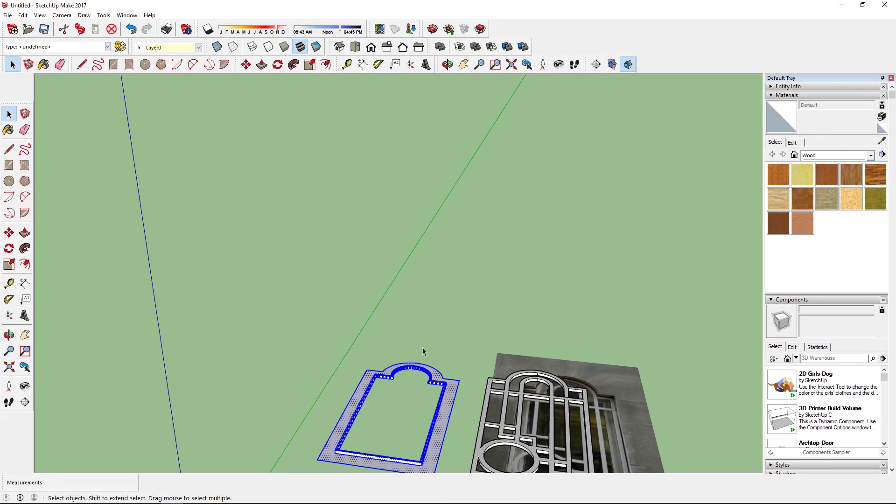
Step: Push/Pull the frame profile face upward to give the frame thickness
click(24, 234)
drag(357, 425, 400, 421)
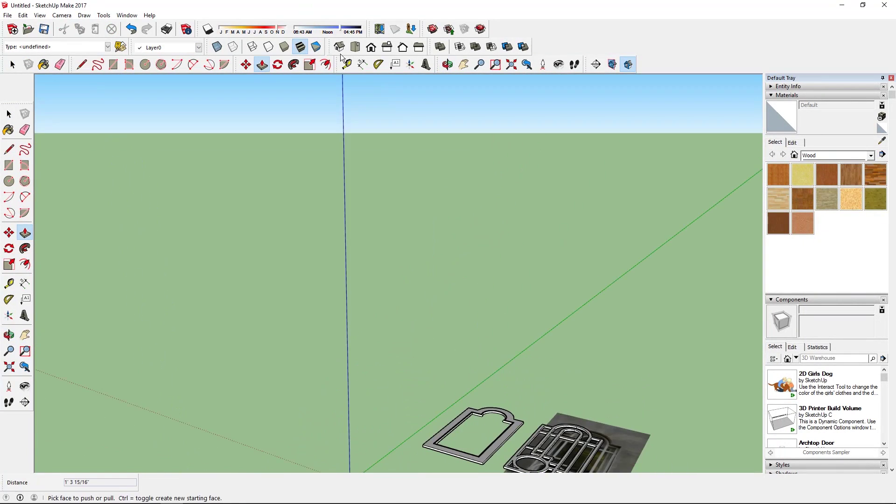
scroll(457, 251, up, 2)
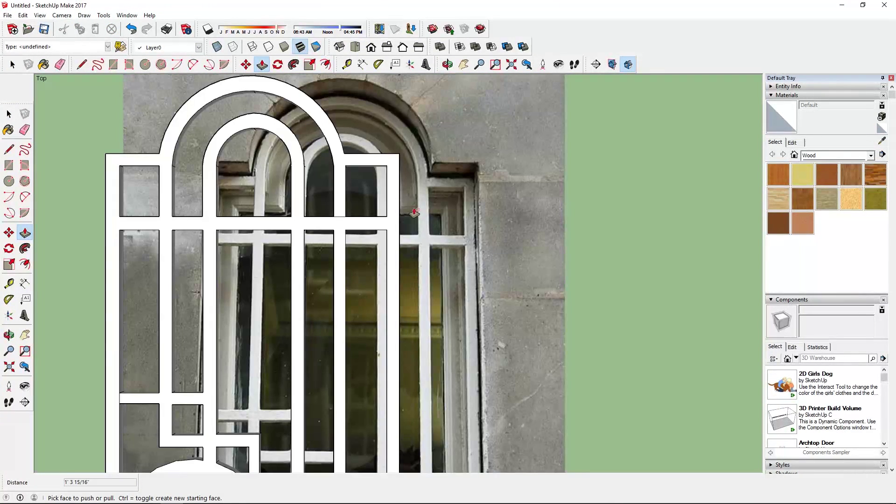
scroll(291, 363, down, 3)
middle_drag(261, 373, 236, 396)
Step: Orbit around and above the thickened frame to inspect it
key(space)
mouse_move(192, 262)
middle_down()
mouse_move(162, 252)
mouse_move(310, 194)
mouse_move(336, 146)
mouse_move(223, 232)
middle_up()
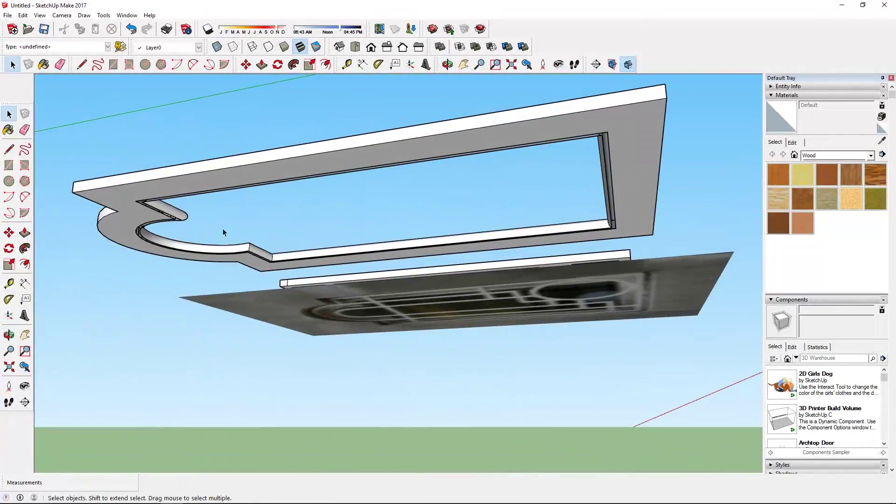
click(25, 233)
mouse_move(204, 213)
middle_down()
mouse_move(72, 456)
mouse_move(148, 428)
mouse_move(226, 126)
middle_up()
scroll(187, 196, up, 3)
key(l)
mouse_move(160, 220)
middle_down()
mouse_move(710, 257)
mouse_move(635, 279)
middle_up()
key(space)
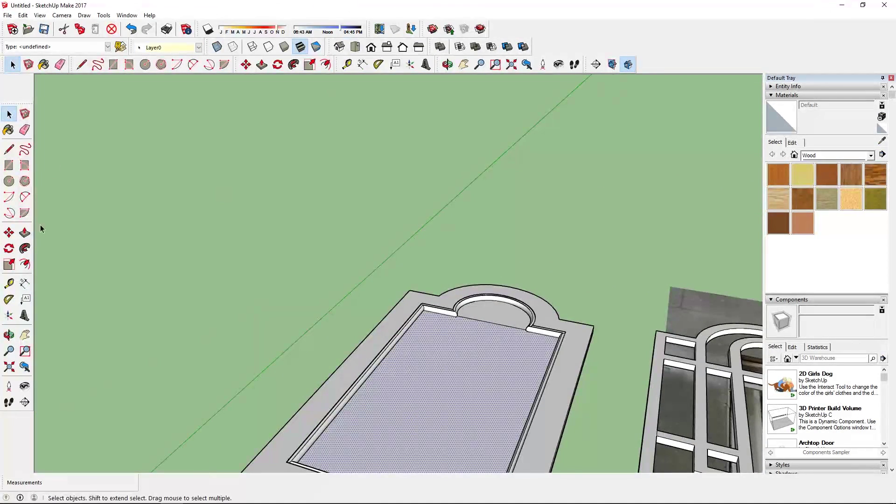
Step: Paint the arched opening with Translucent Glass Blue from Glass and Mirrors
key(l)
click(476, 400)
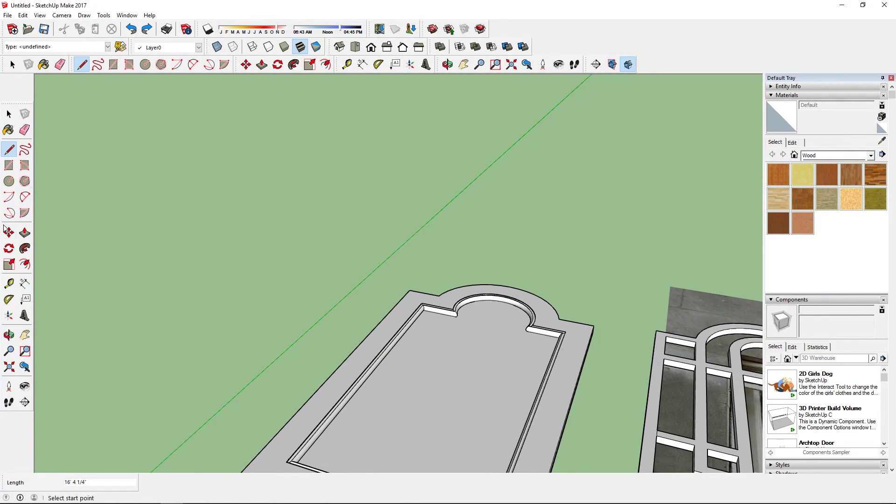
key(b)
click(870, 155)
click(826, 205)
click(851, 174)
click(487, 398)
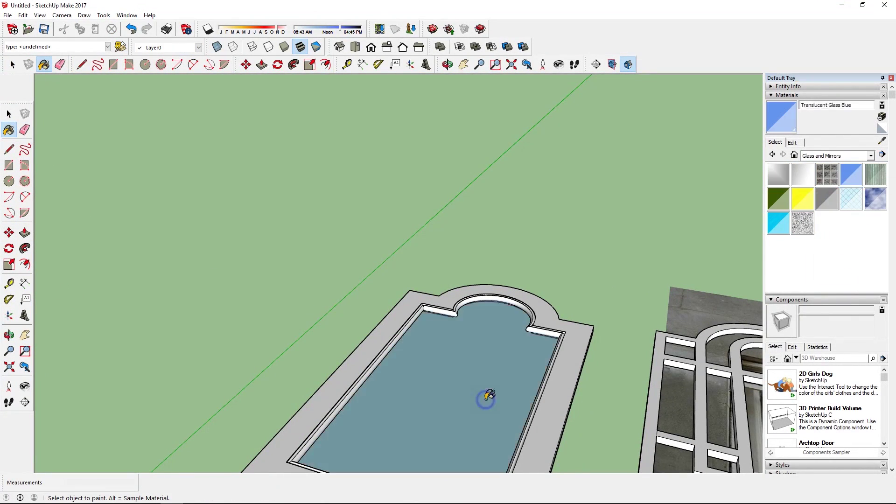
middle_drag(326, 280, 365, 457)
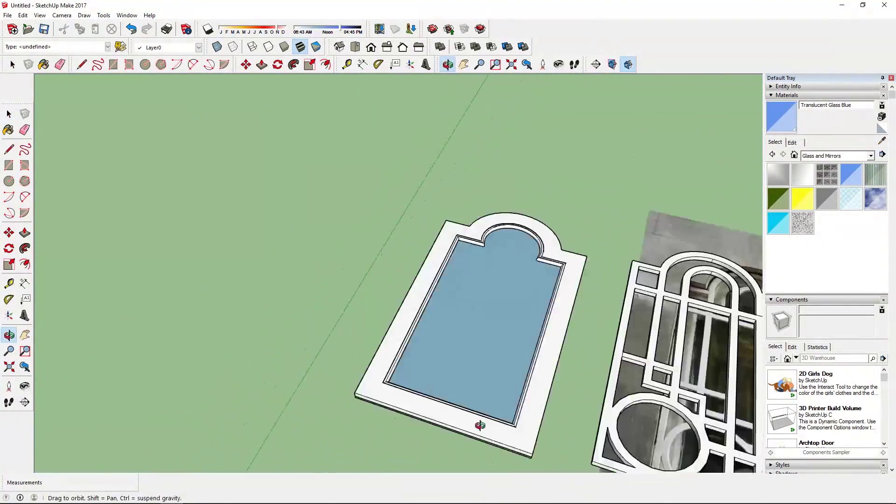
middle_drag(365, 458, 504, 352)
Step: Inset an offset outline on the frame face and push/pull it into a raised band
click(504, 352)
key(f)
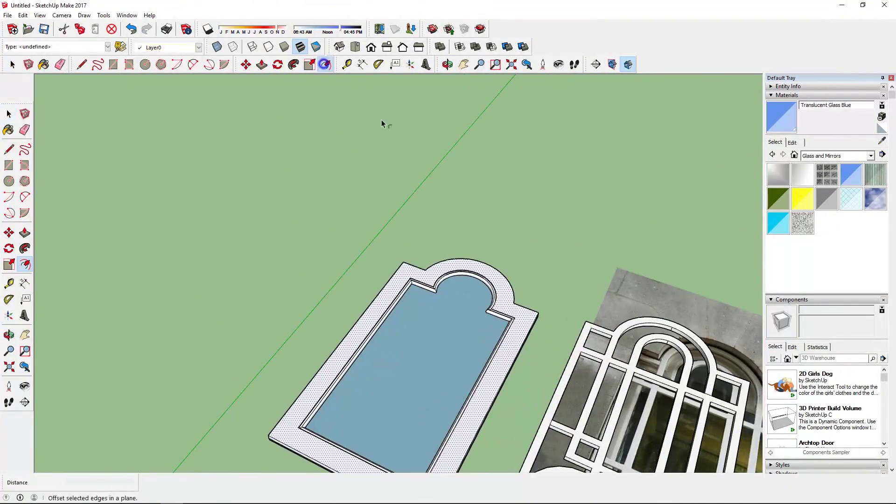
click(536, 315)
key(p)
scroll(314, 373, up, 3)
click(314, 415)
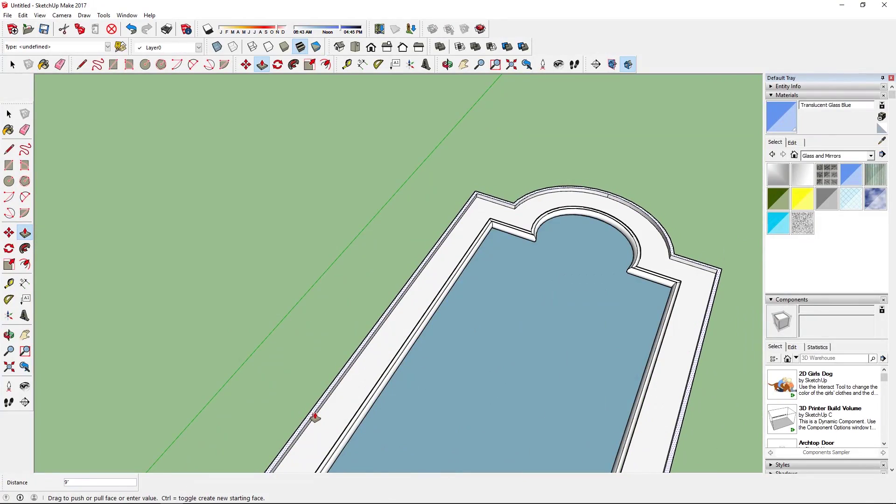
scroll(314, 417, down, 5)
key(space)
middle_drag(314, 417, 665, 368)
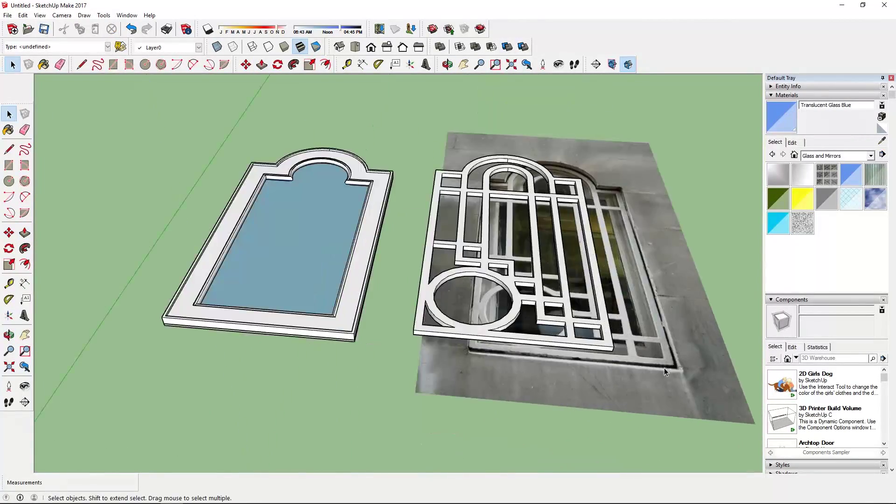
scroll(612, 203, up, 5)
scroll(280, 233, down, 3)
scroll(100, 244, up, 4)
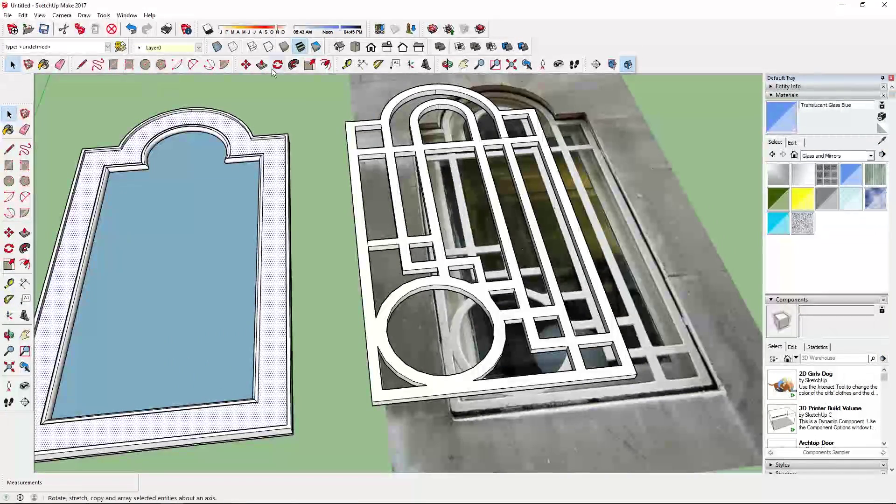
Step: Draw a rectangle around the window frame and reverse the new face's orientation
key(f)
click(285, 159)
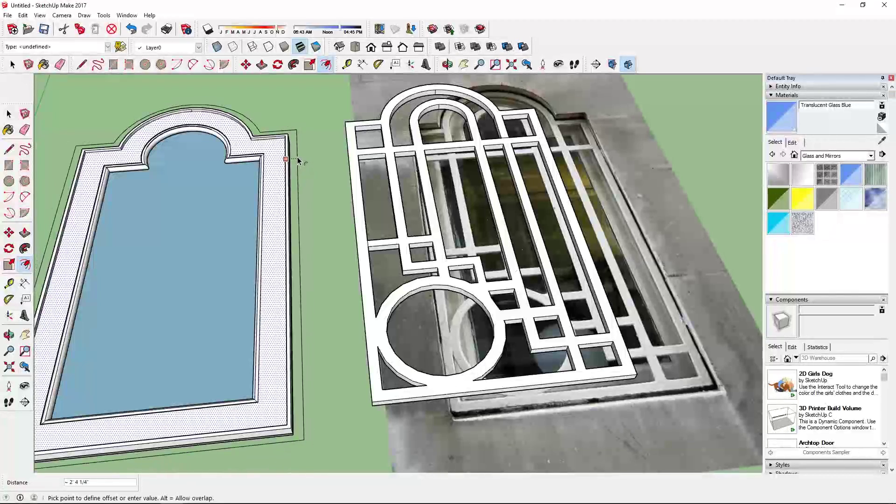
scroll(300, 163, down, 3)
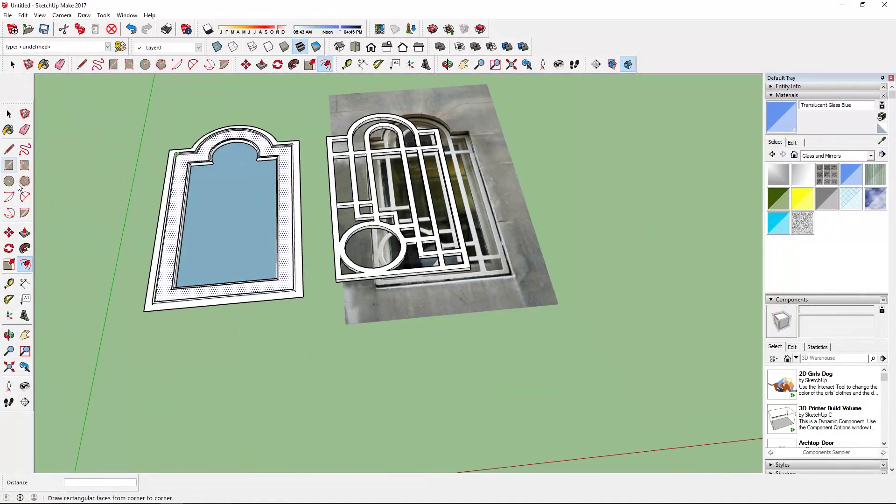
click(8, 165)
click(146, 115)
click(342, 334)
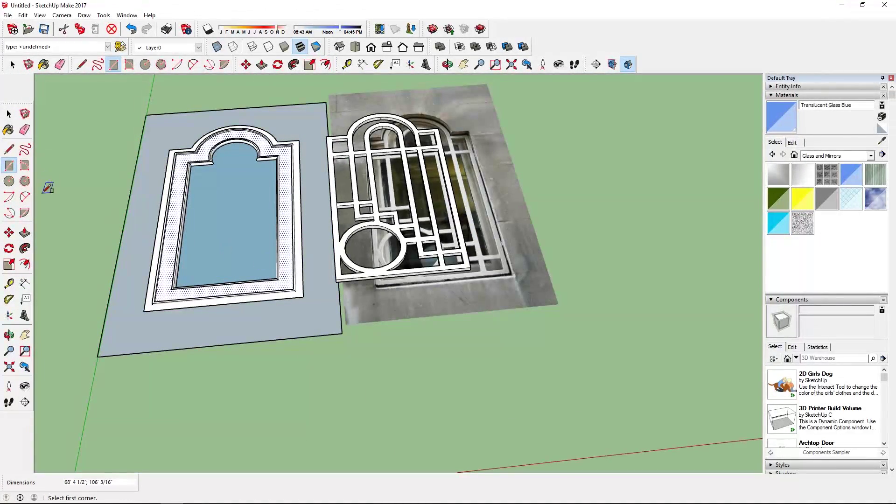
click(9, 113)
scroll(177, 149, up, 3)
click(112, 214)
right_click(111, 214)
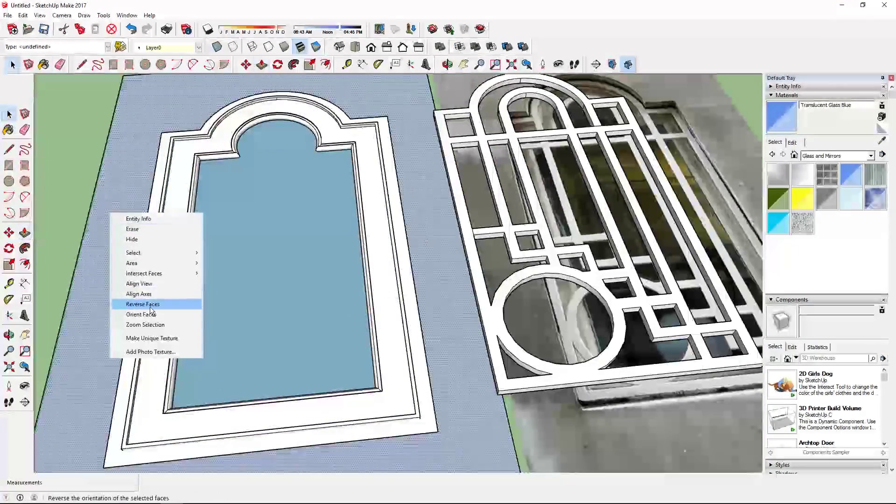
click(142, 303)
Step: Pull the rectangle into a slab, then undo the slab and rectangle
click(25, 232)
click(94, 236)
scroll(101, 187, down, 4)
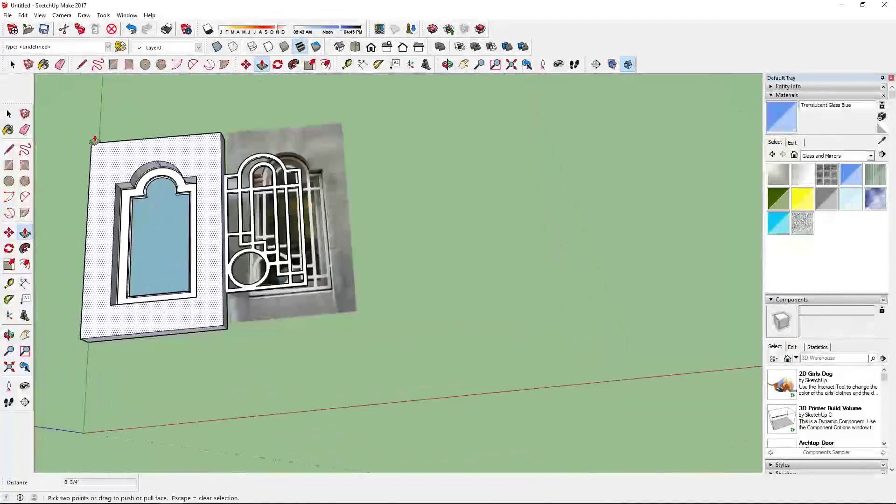
scroll(94, 140, up, 3)
key(space)
key(ctrl+z)
key(ctrl+z)
key(ctrl+z)
Step: Make the left window frame into a group and open it for editing
triple_click(177, 213)
right_click(177, 213)
click(224, 292)
triple_click(175, 211)
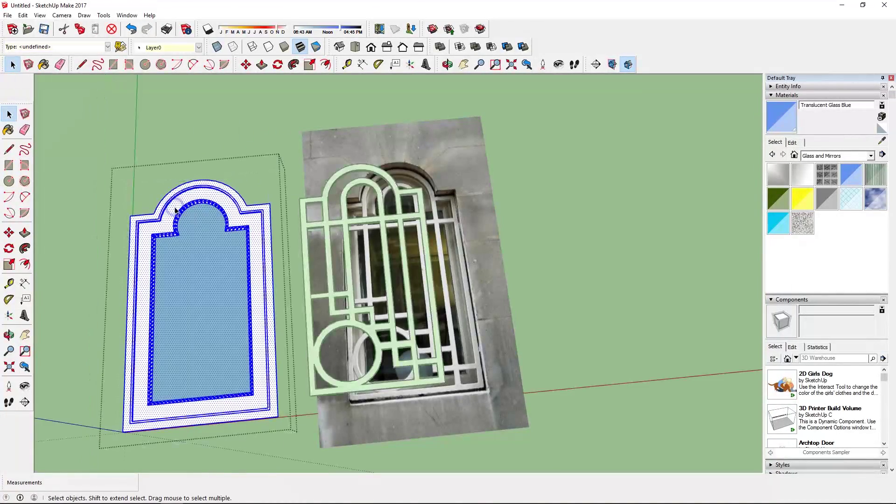
Step: Offset the frame outline outward and draw a rectangle wall panel around it
click(326, 64)
click(197, 196)
click(251, 156)
key(space)
triple_click(168, 185)
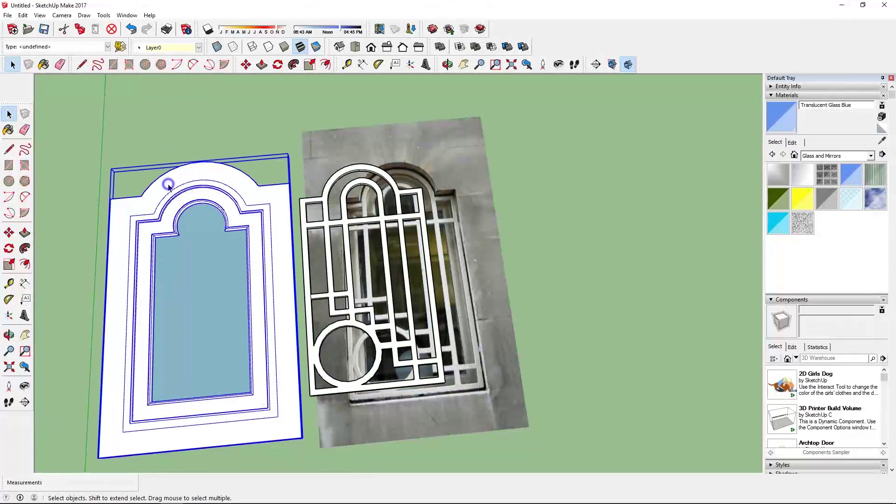
click(9, 165)
scroll(101, 218, down, 4)
click(250, 322)
Step: Undo the earlier extrusion and delete the old rectangle face
key(p)
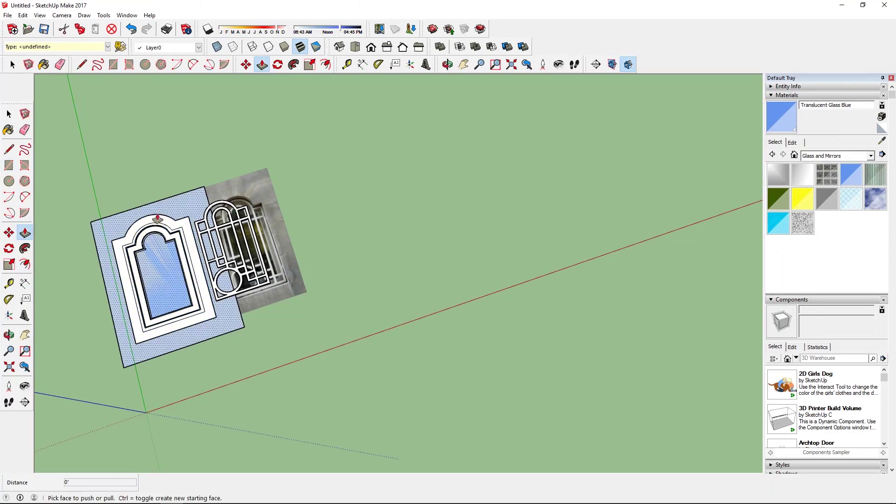
key(ctrl+z)
key(space)
scroll(93, 239, up, 3)
scroll(150, 224, up, 2)
key(Delete)
Step: Draw a larger rectangle enclosing the window frame and push it into a thick slab
key(r)
scroll(150, 224, down, 2)
click(55, 204)
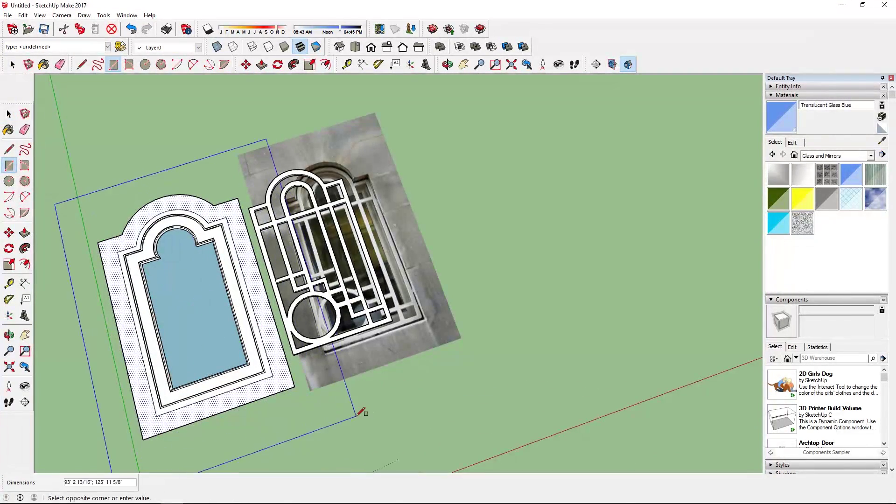
click(342, 407)
key(p)
click(112, 209)
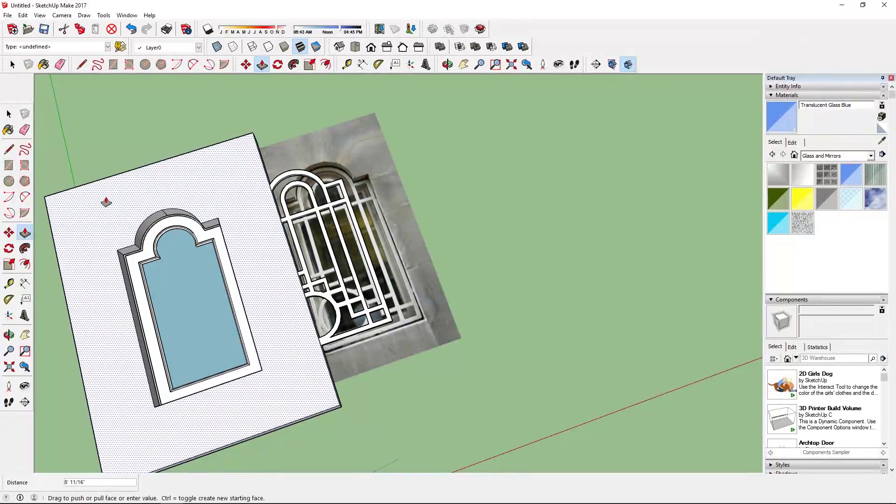
click(92, 216)
key(space)
Step: Select the slab with its frame and glass, and view it from a wide oblique angle
scroll(164, 276, up, 3)
click(139, 253)
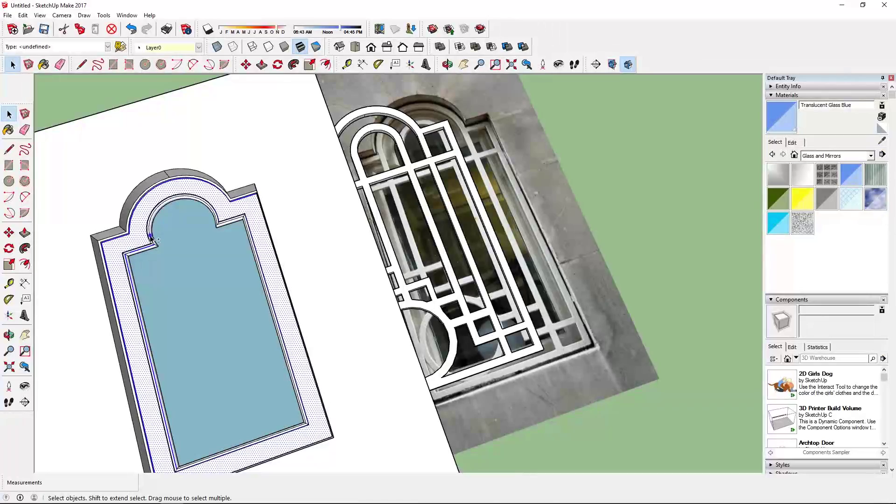
triple_click(228, 360)
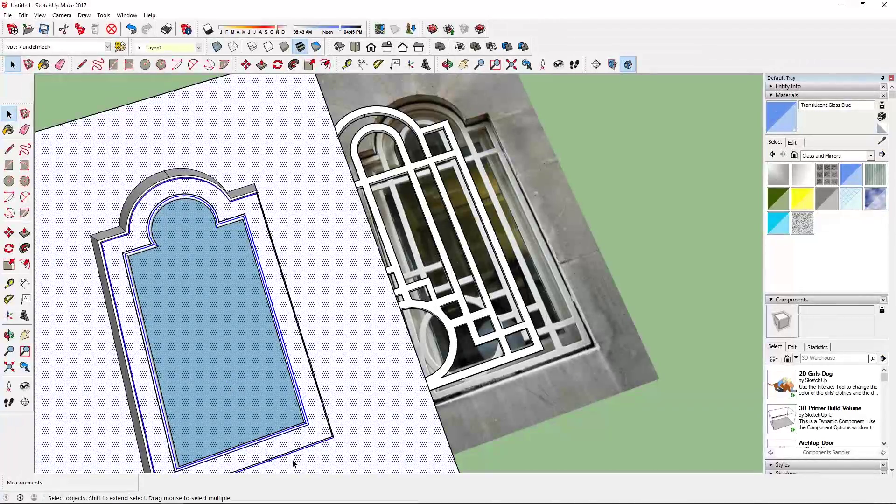
scroll(355, 366, down, 3)
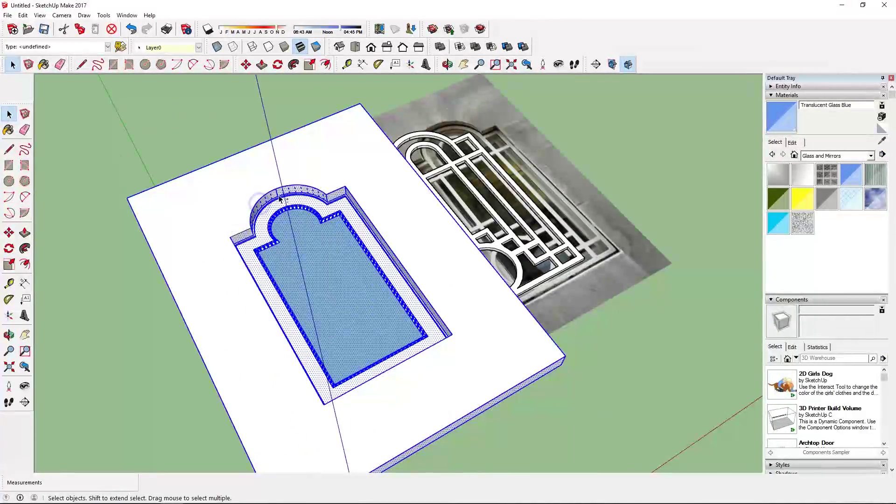
mouse_move(423, 352)
middle_down()
mouse_move(426, 365)
mouse_move(350, 320)
mouse_move(348, 167)
middle_up()
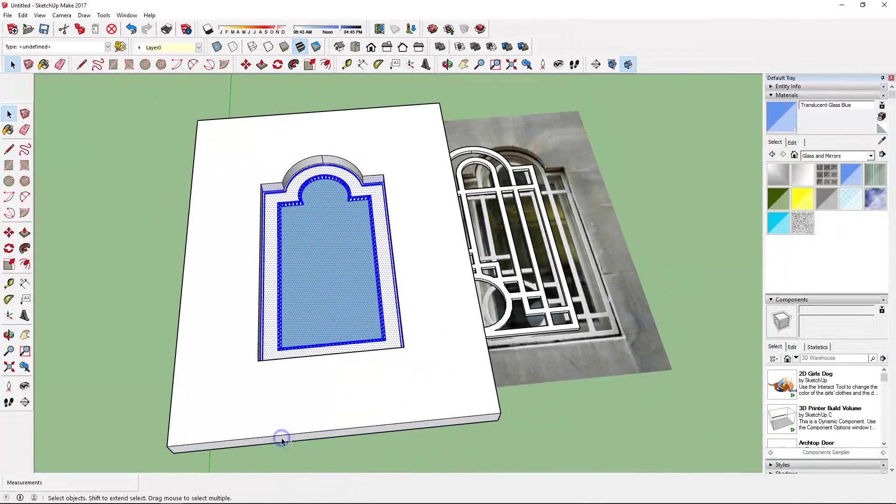
scroll(282, 441, up, 5)
mouse_move(283, 441)
middle_down()
mouse_move(630, 248)
mouse_move(551, 305)
middle_up()
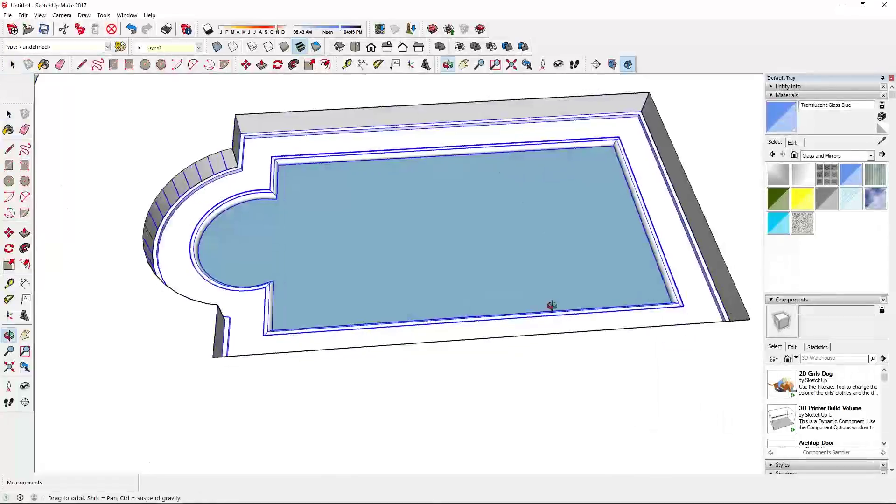
Step: Draw a joint line from the arch's end up to the slab's top edge
key(l)
click(285, 208)
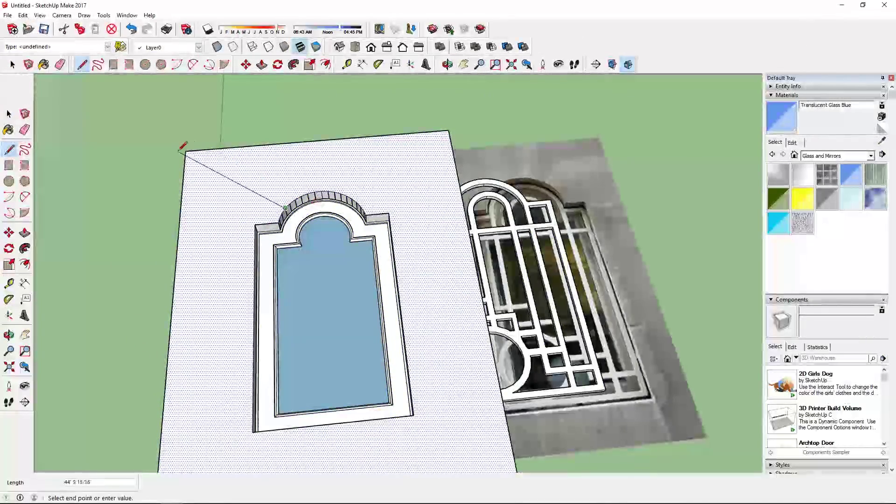
click(295, 200)
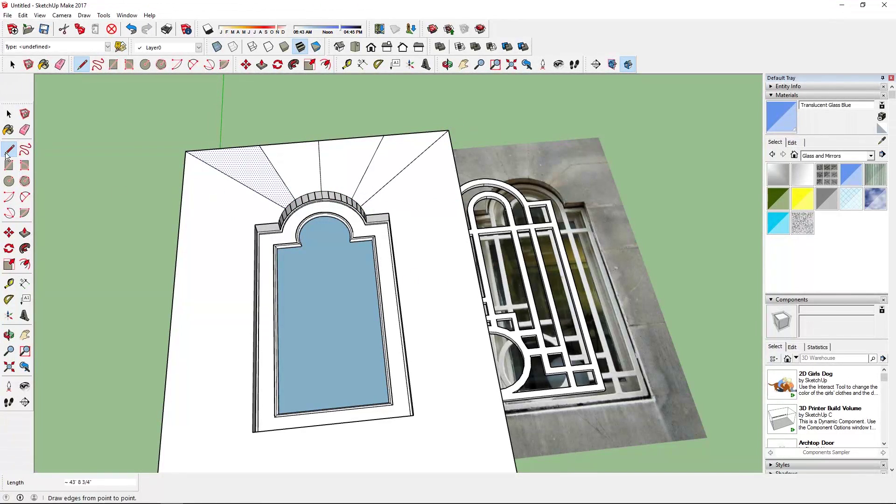
key(p)
scroll(284, 187, up, 2)
Step: Recess one wedge face above the arch by about 4 inches
scroll(294, 189, up, 3)
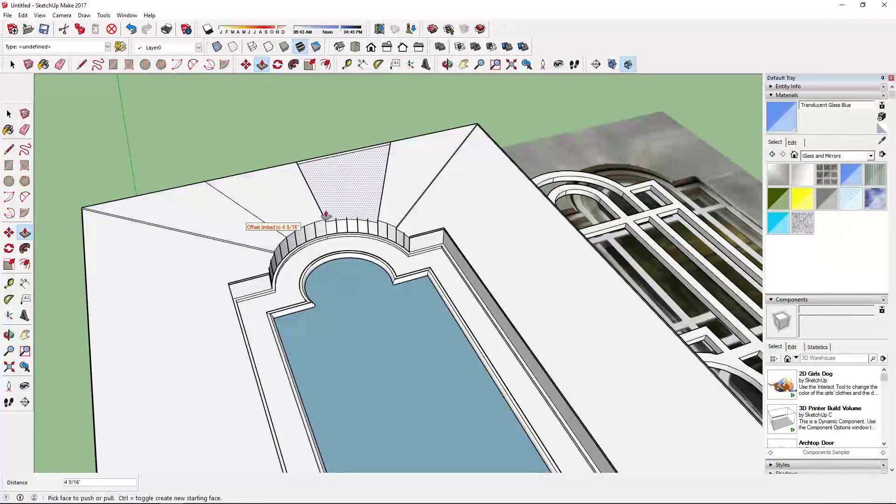
click(341, 206)
scroll(392, 217, down, 3)
middle_drag(392, 217, 291, 108)
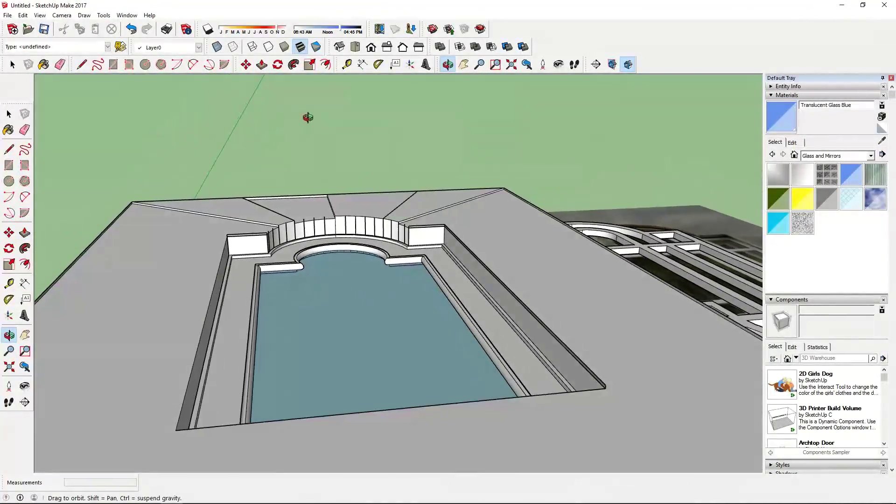
click(439, 252)
scroll(439, 252, down, 3)
mouse_move(439, 252)
middle_down()
mouse_move(437, 462)
mouse_move(387, 313)
middle_up()
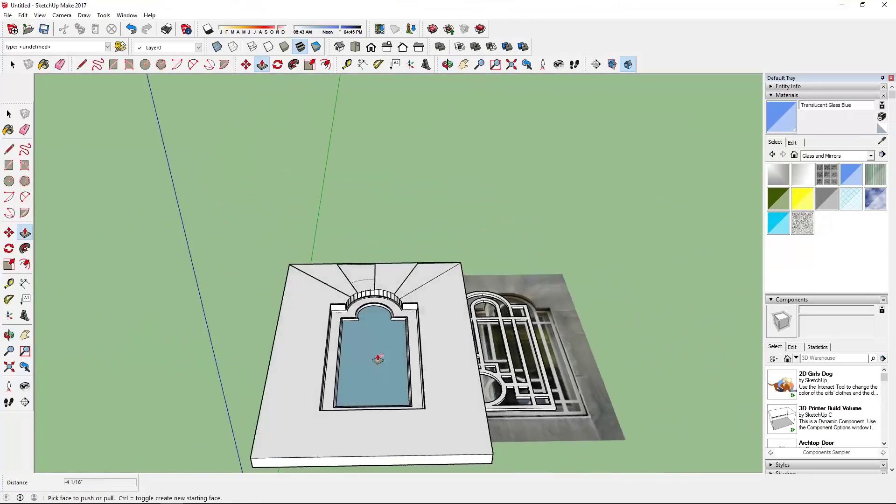
scroll(348, 288, up, 2)
Step: Move the grille group into the slab's window opening and switch to Top view
click(8, 114)
click(551, 290)
key(m)
click(504, 220)
scroll(358, 224, up, 3)
middle_drag(356, 218, 299, 262)
click(355, 47)
click(9, 114)
click(550, 147)
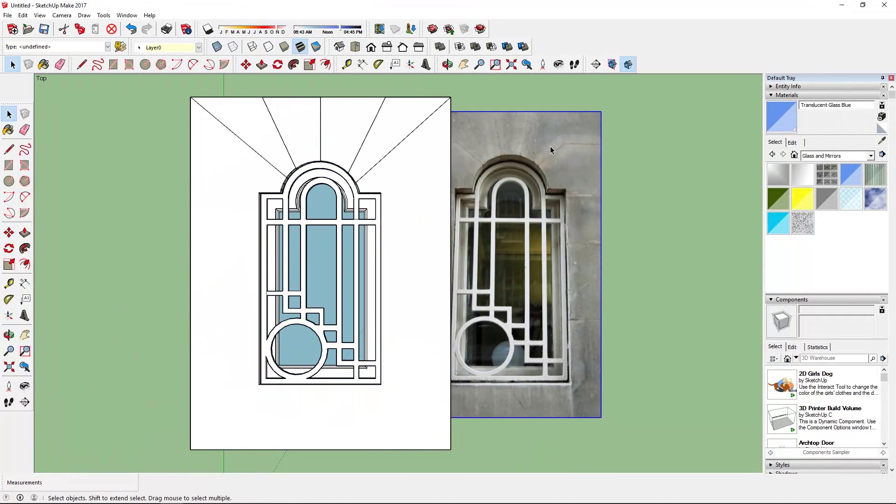
Step: Shift the reference photo beside the slab and push one slab face slightly
key(m)
drag(550, 147, 594, 147)
key(e)
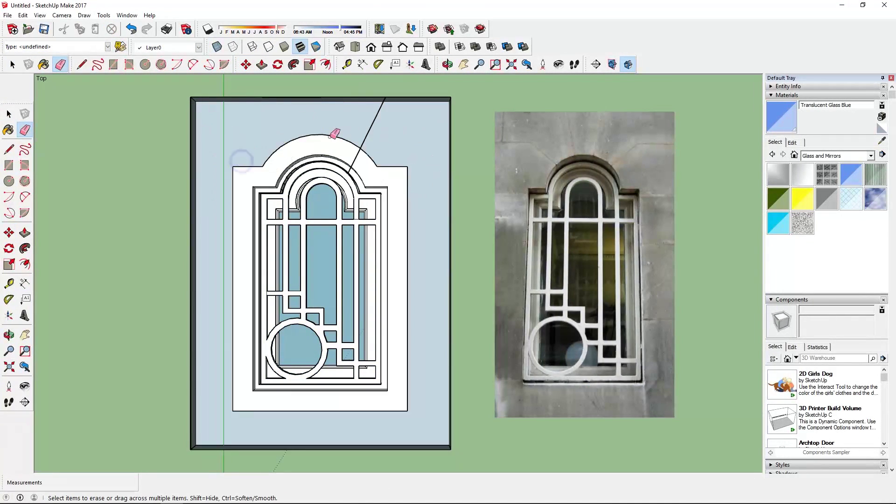
key(p)
middle_drag(343, 136, 322, 158)
click(322, 157)
click(329, 164)
Step: Erase three guide edges above the arch, undo to restore them, and return to Top view
key(e)
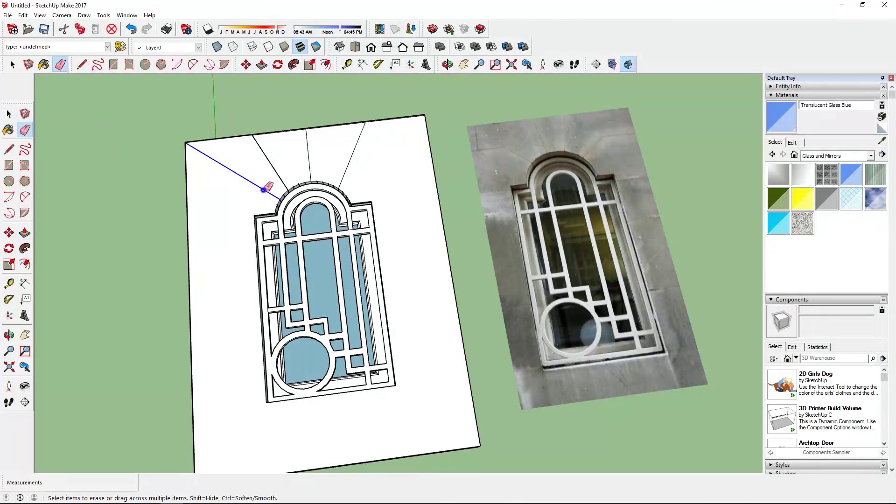
click(277, 177)
click(309, 168)
click(351, 158)
key(p)
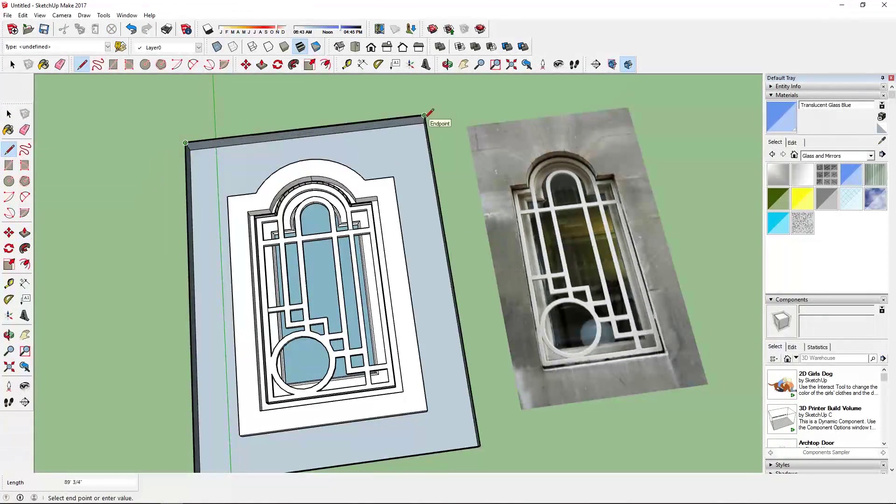
click(345, 140)
key(ctrl+z)
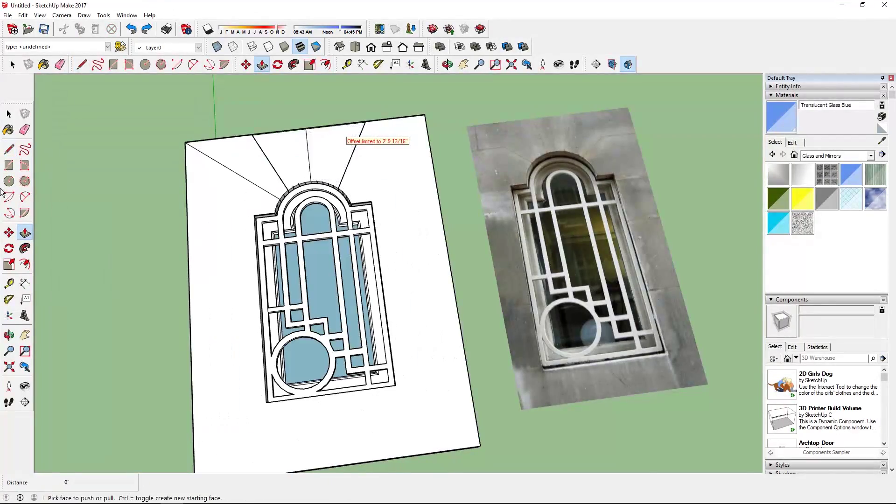
middle_drag(348, 139, 386, 115)
click(144, 280)
key(Escape)
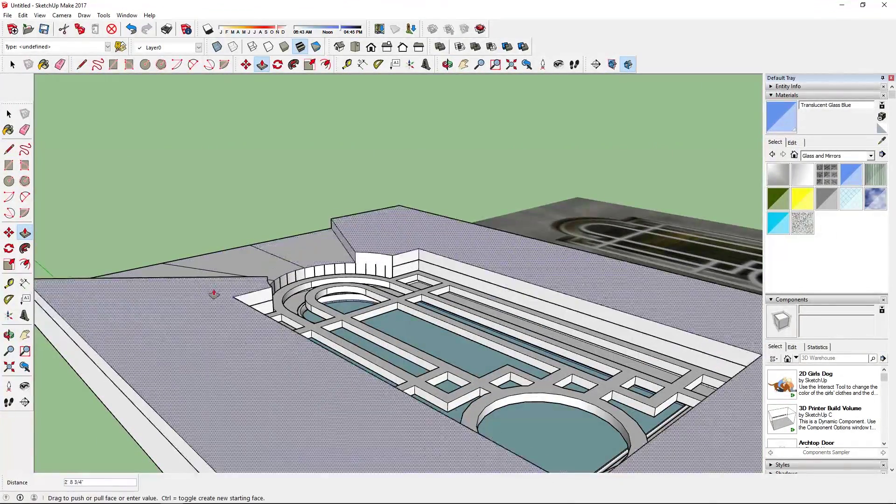
key(space)
key(F2)
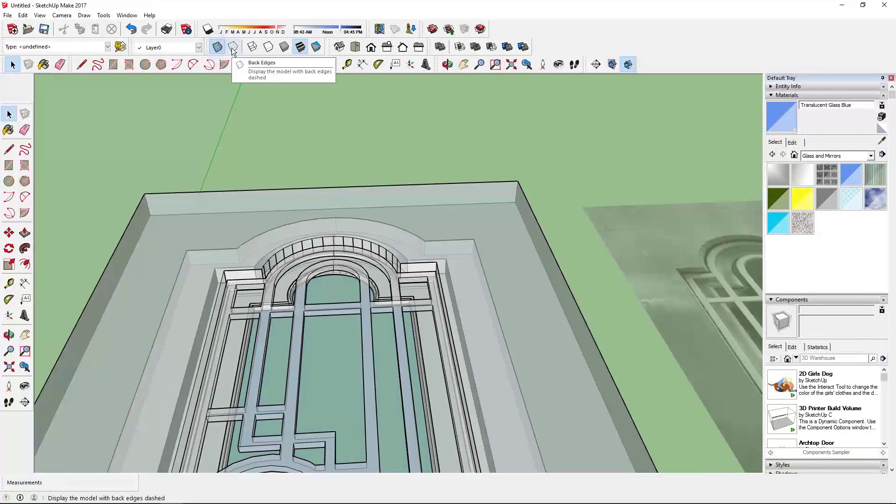
Step: Draw horizontal course lines to the right slab edge, a radiating joint, and a left-side chord
key(l)
click(425, 196)
click(486, 196)
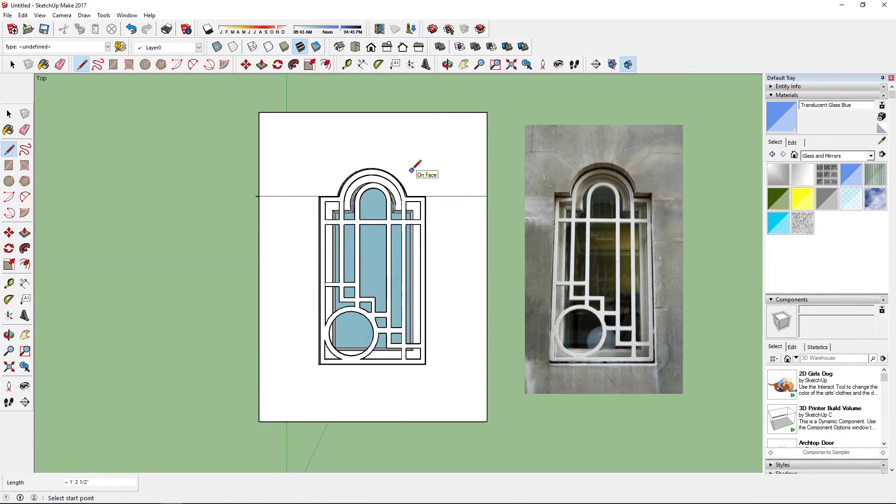
click(397, 179)
click(426, 156)
click(487, 156)
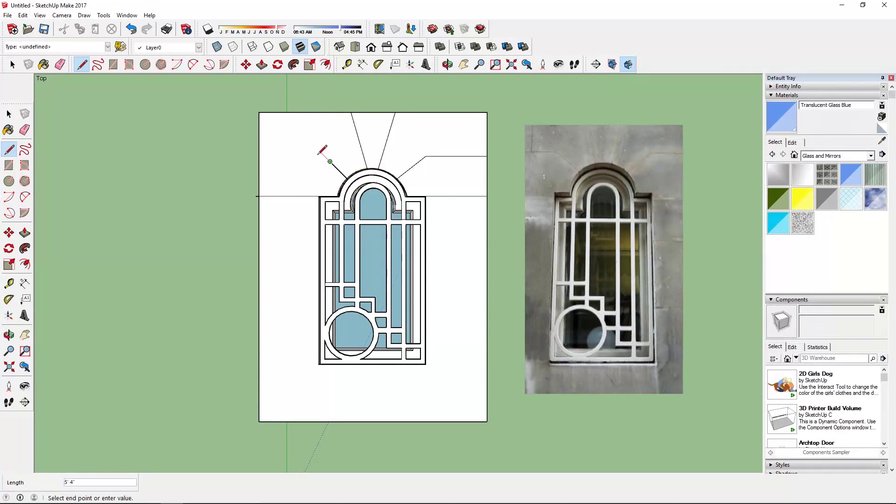
scroll(397, 178, up, 5)
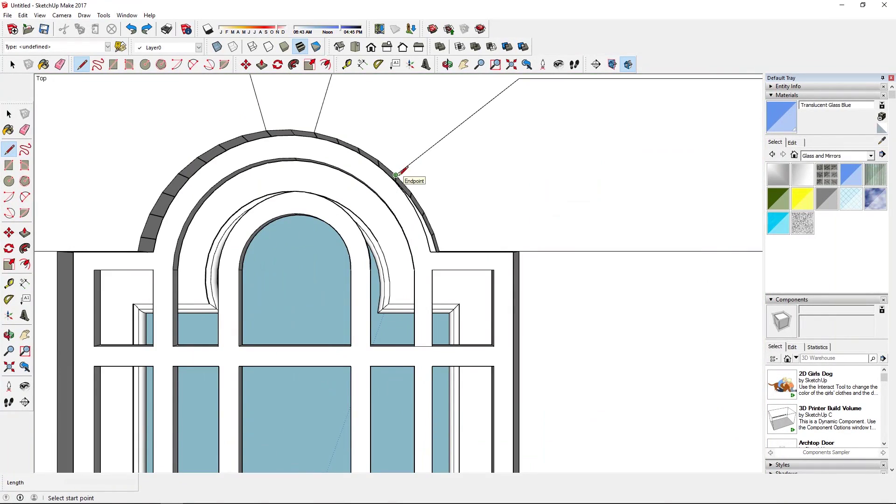
click(171, 182)
scroll(216, 233, down, 2)
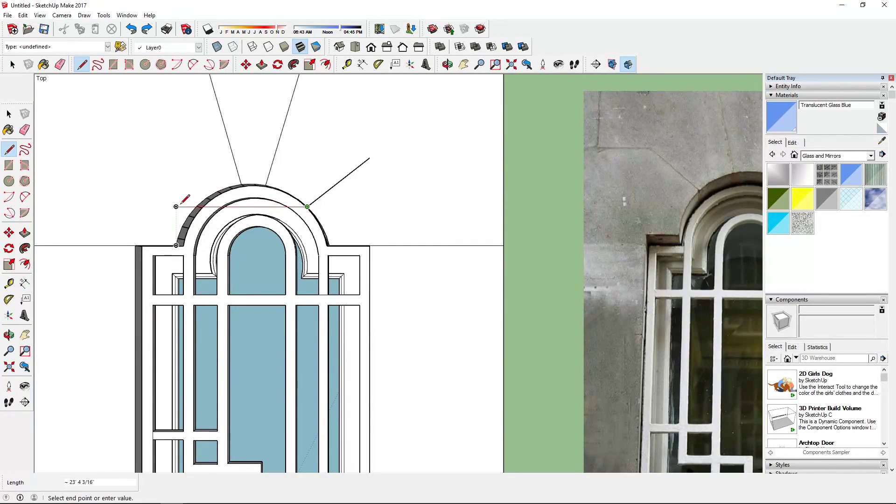
click(195, 205)
scroll(187, 201, up, 2)
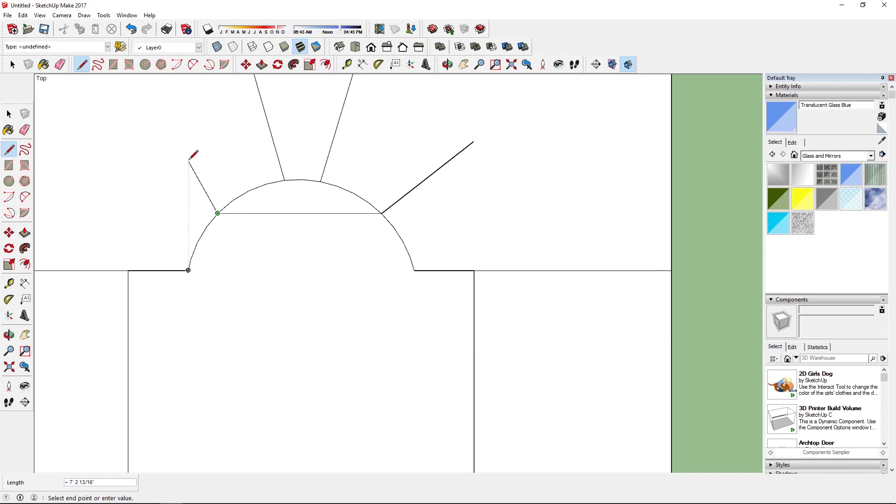
key(space)
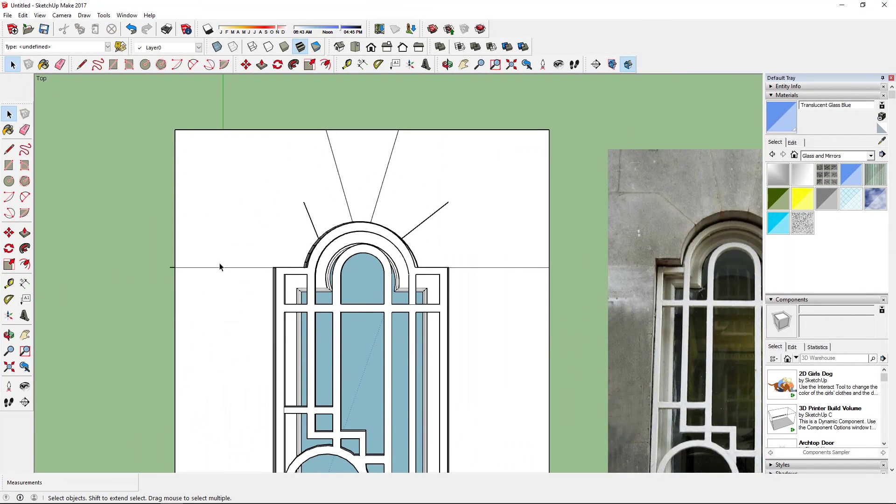
Step: Draw a joint from the arch extending left to the slab edge and a course line to the right edge
key(l)
click(318, 238)
click(273, 201)
click(176, 202)
key(space)
scroll(219, 226, down, 2)
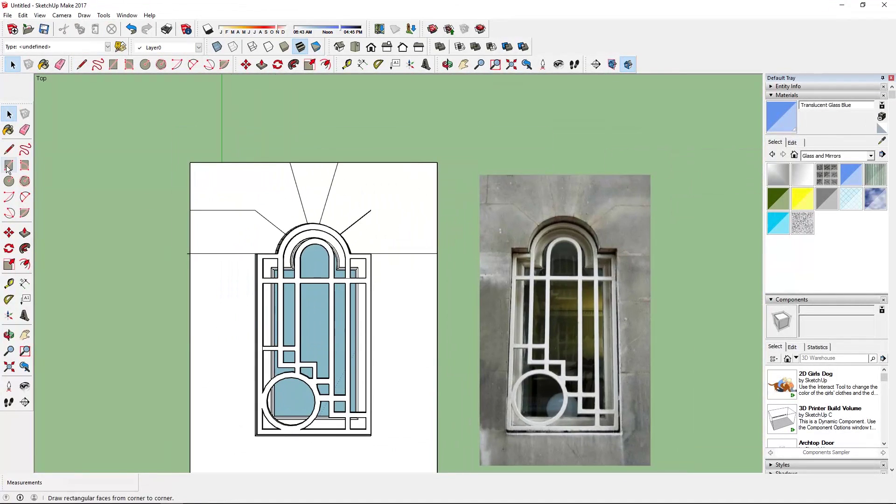
click(9, 150)
click(371, 210)
click(437, 210)
scroll(438, 210, down, 2)
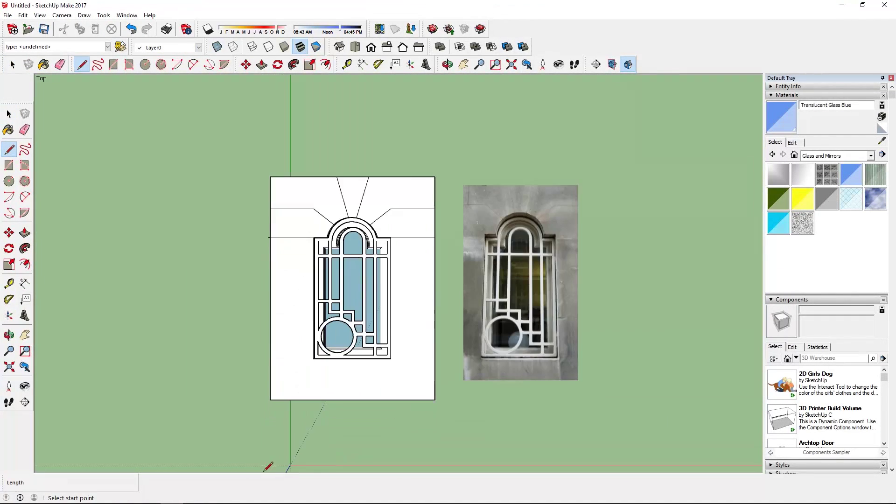
Step: Draw a horizontal joint from the window frame to the slab edge; try and cancel an inset
click(391, 271)
click(434, 272)
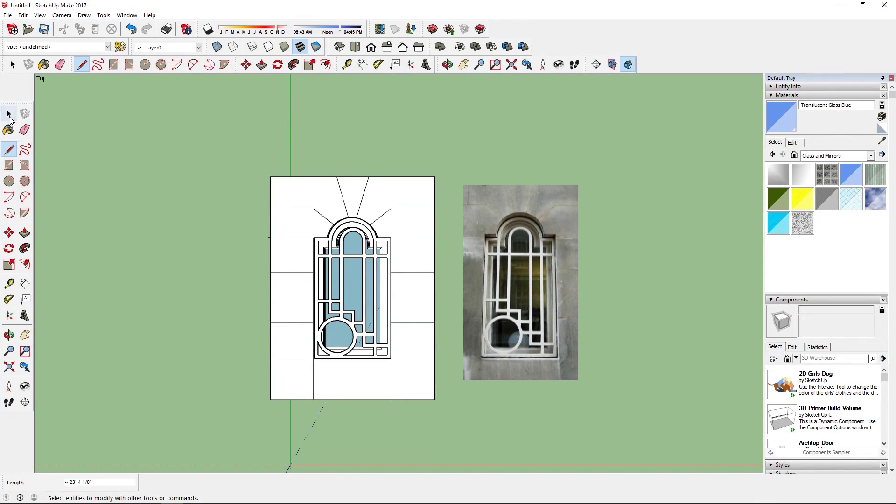
click(8, 114)
click(292, 287)
click(325, 64)
click(297, 272)
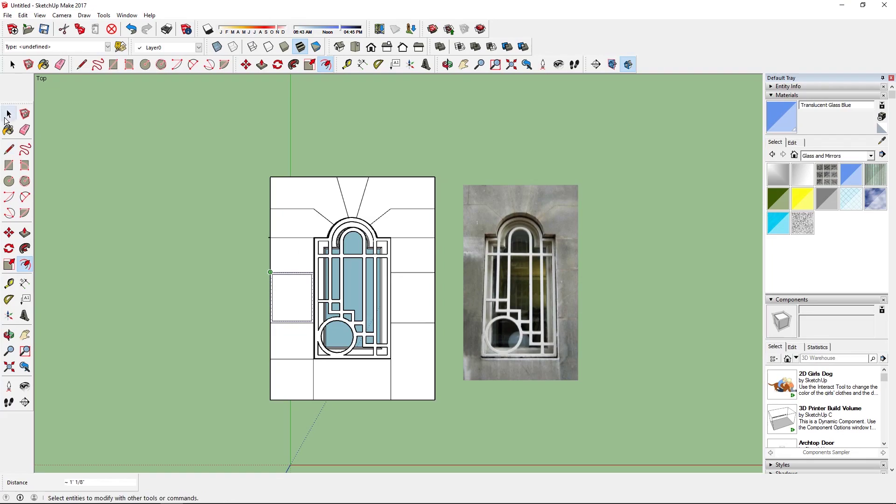
key(space)
Step: Orbit the slab into perspective and draw a joint line across the block
key(l)
scroll(278, 277, up, 4)
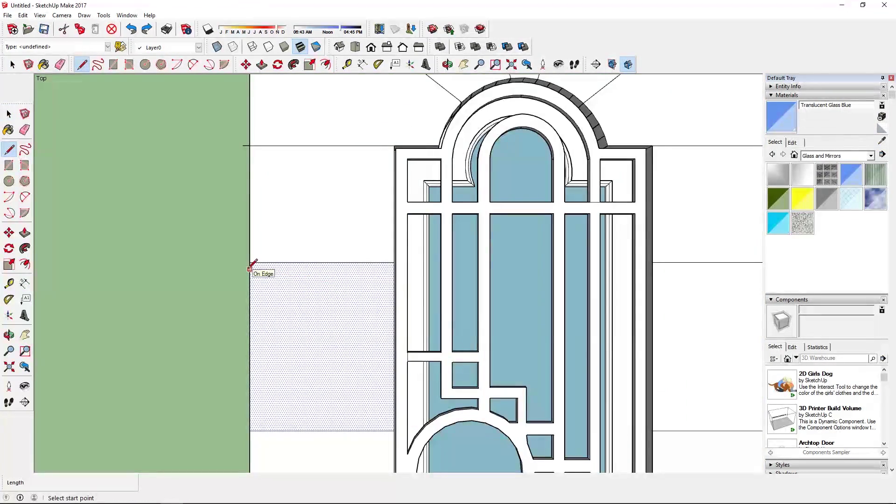
scroll(250, 261, up, 2)
scroll(651, 270, down, 5)
middle_drag(650, 271, 396, 316)
scroll(396, 316, up, 2)
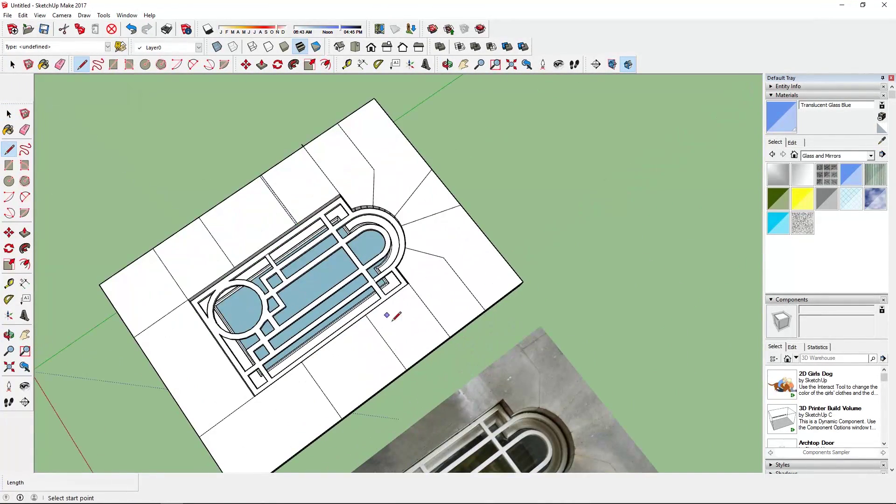
scroll(394, 319, up, 2)
scroll(317, 126, up, 2)
scroll(317, 125, up, 2)
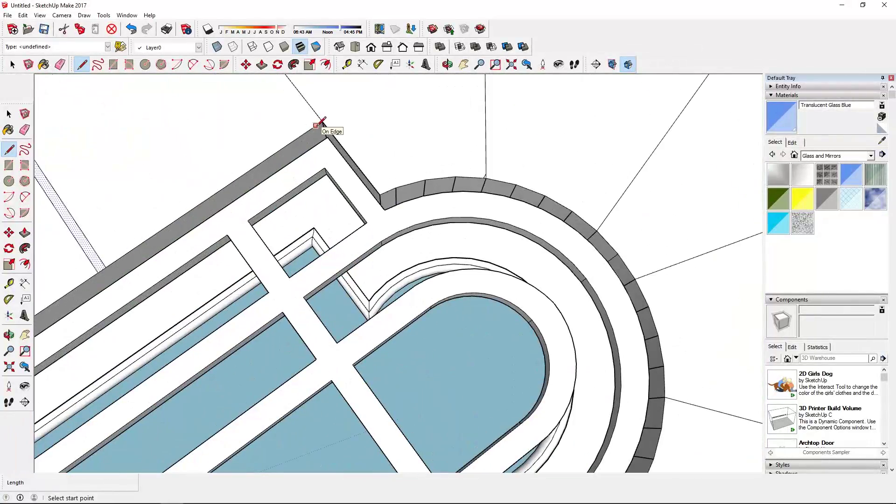
click(316, 126)
scroll(316, 125, down, 5)
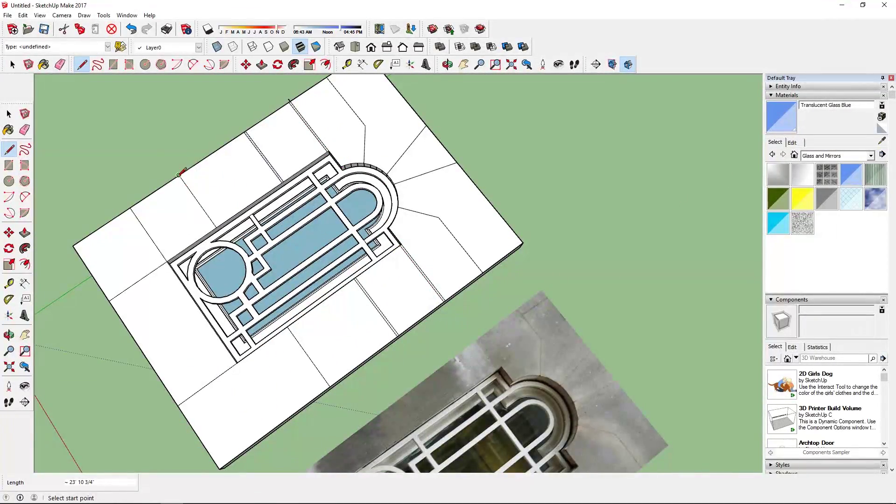
scroll(180, 174, up, 3)
click(190, 156)
scroll(190, 157, down, 3)
scroll(236, 274, down, 2)
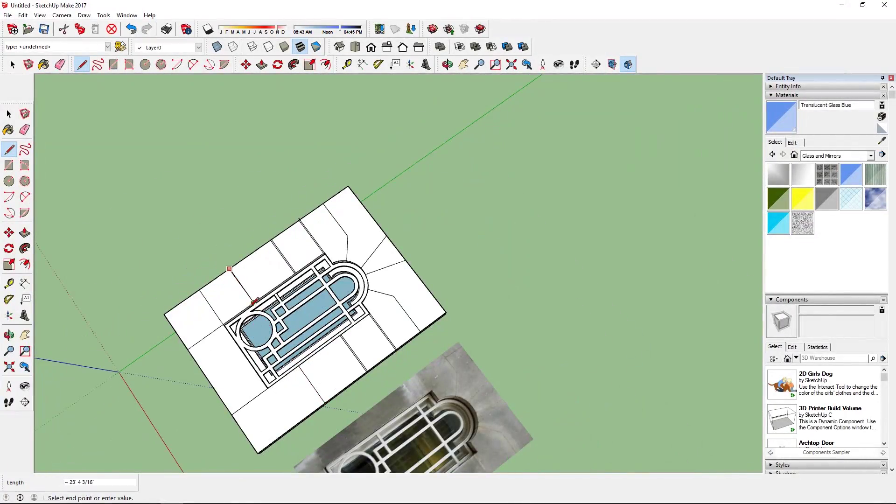
scroll(311, 384, up, 4)
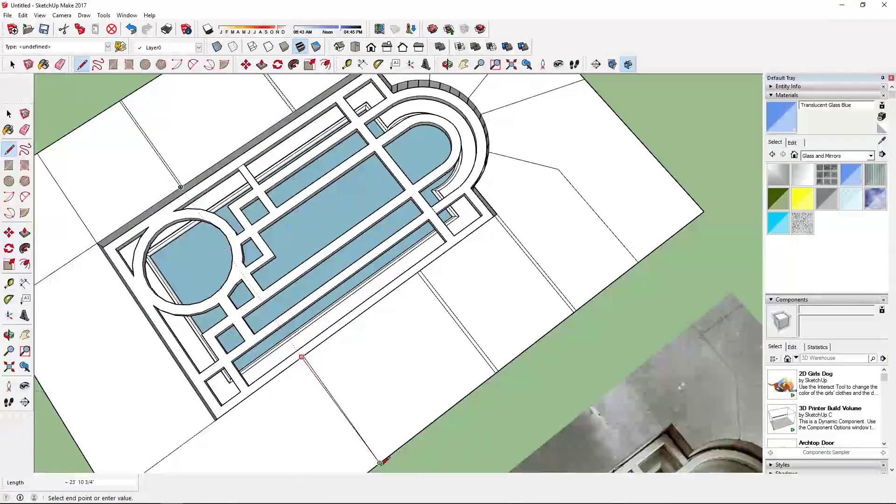
scroll(380, 463, up, 2)
click(380, 467)
scroll(166, 424, down, 4)
scroll(124, 209, up, 5)
Step: Retrace a joint along the existing edge, ending at the frame edge, so faces split
click(122, 210)
click(300, 466)
scroll(304, 164, down, 5)
scroll(304, 164, up, 2)
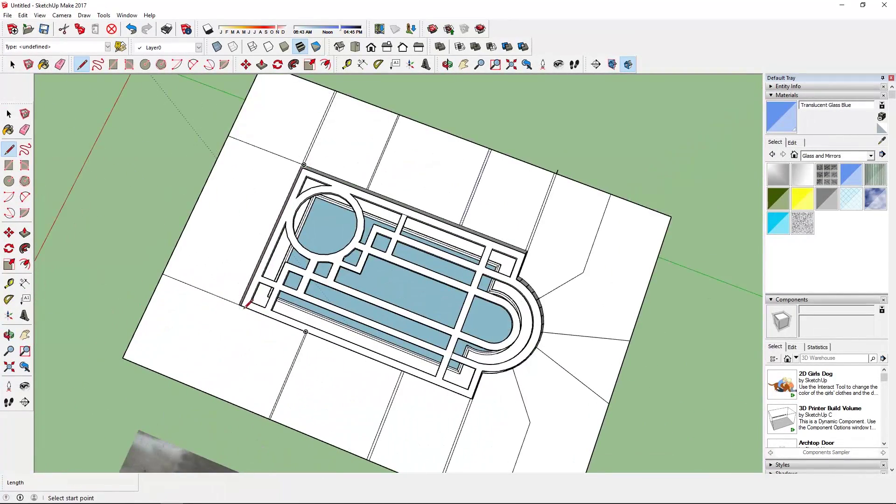
scroll(247, 304, up, 2)
click(165, 418)
scroll(431, 256, down, 3)
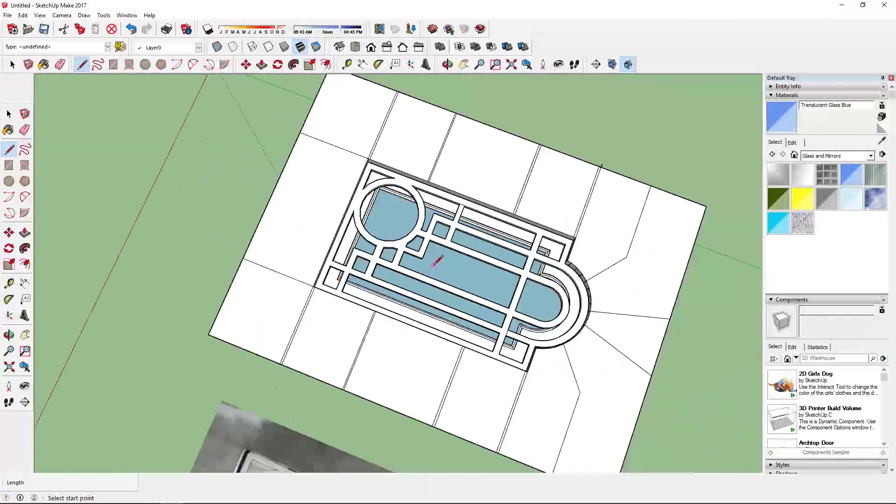
scroll(516, 330, up, 3)
scroll(401, 250, up, 2)
scroll(388, 257, up, 2)
Step: Draw a radiating voussoir joint from the arch edge out to the slab's outer edge
click(384, 261)
scroll(388, 280, down, 2)
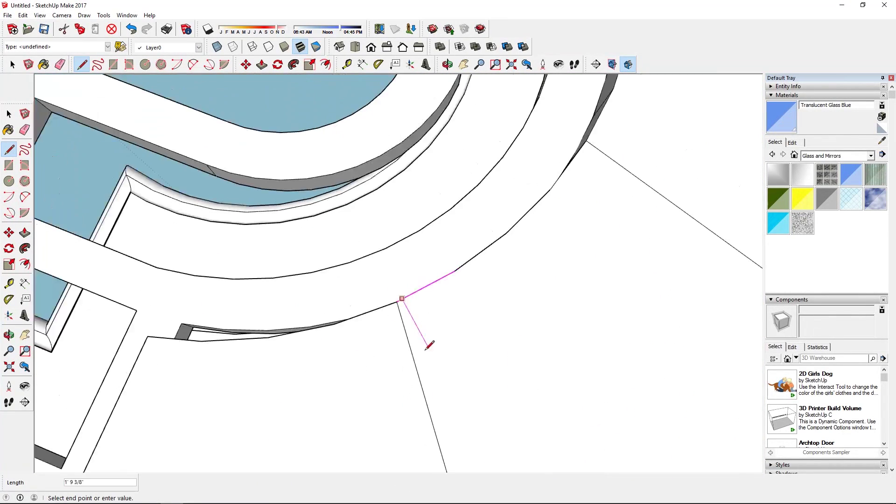
scroll(426, 340, down, 2)
scroll(445, 457, up, 5)
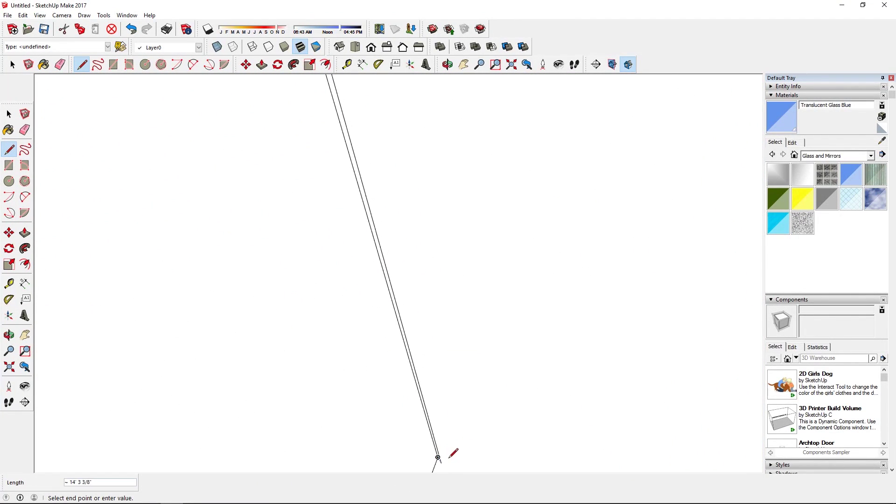
scroll(462, 456, up, 3)
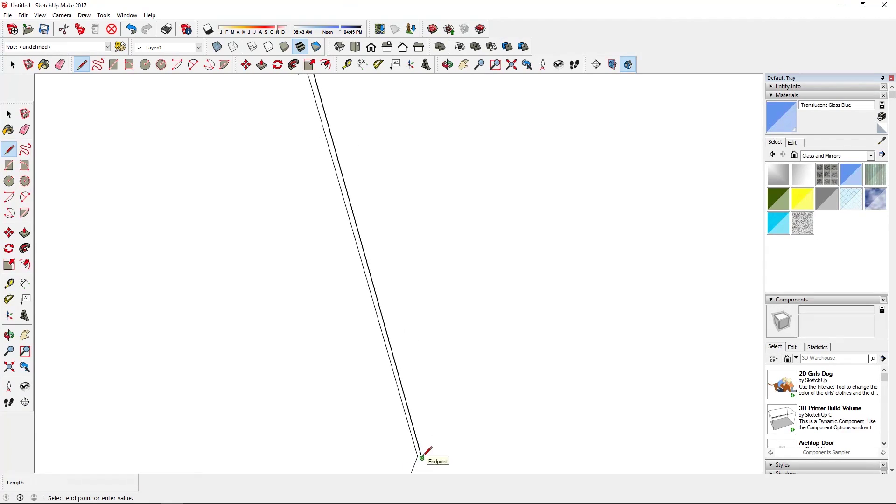
click(420, 459)
scroll(420, 460, down, 3)
scroll(94, 330, up, 4)
scroll(70, 255, down, 4)
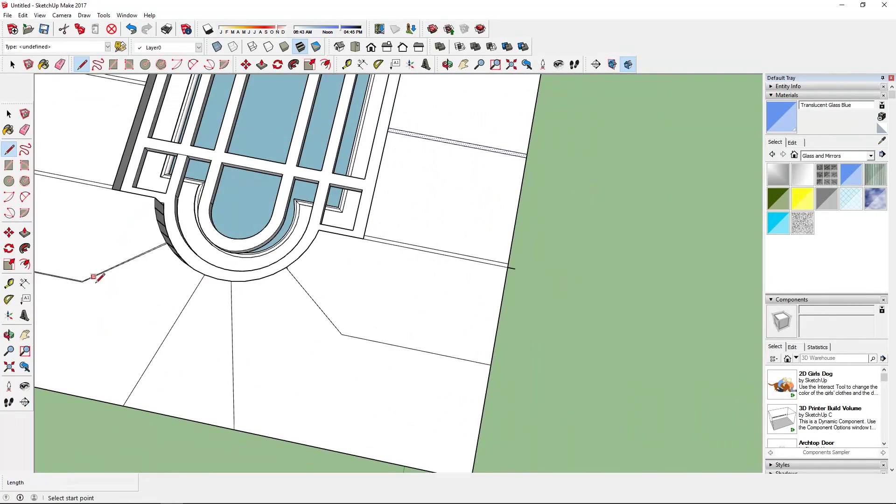
scroll(343, 337, up, 4)
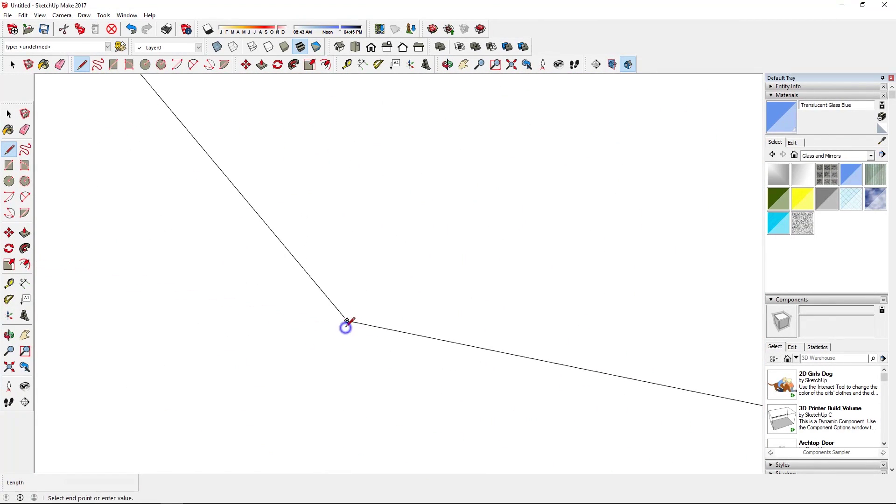
scroll(345, 325, down, 3)
scroll(280, 247, up, 3)
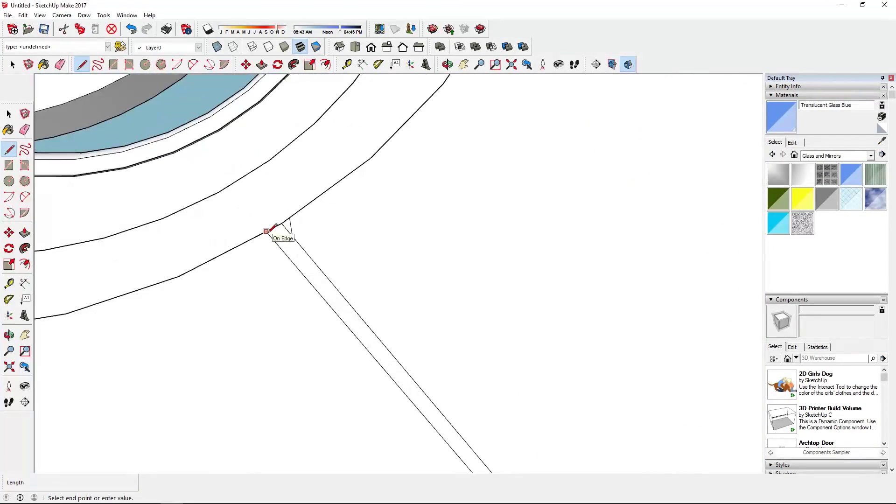
scroll(309, 310, down, 2)
scroll(176, 194, down, 3)
scroll(79, 347, up, 4)
scroll(66, 357, down, 2)
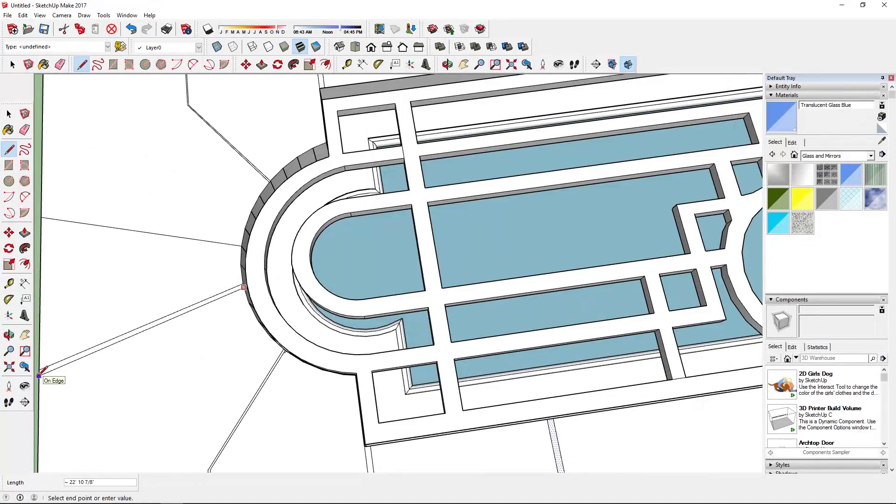
scroll(57, 187, up, 2)
scroll(98, 210, down, 2)
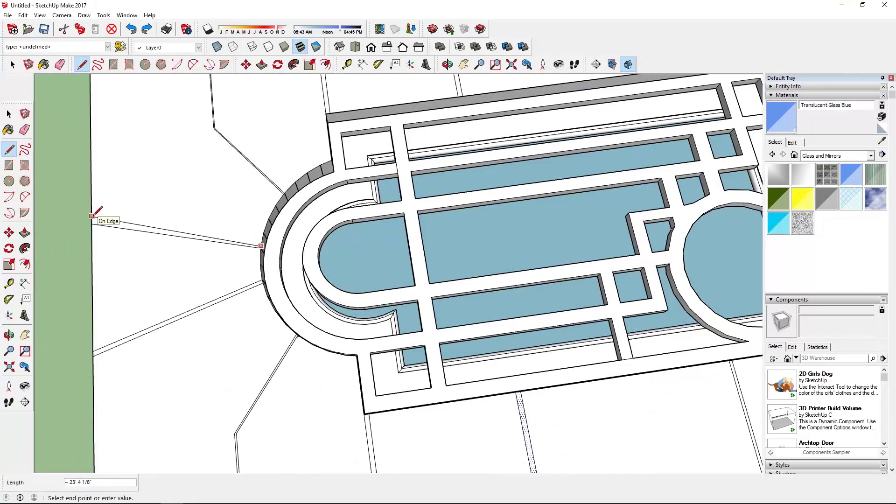
click(92, 216)
scroll(94, 215, up, 2)
scroll(150, 251, down, 1)
scroll(210, 355, down, 3)
Step: Select the joint edge left of the arch and orbit around the window slab
key(p)
scroll(152, 266, up, 4)
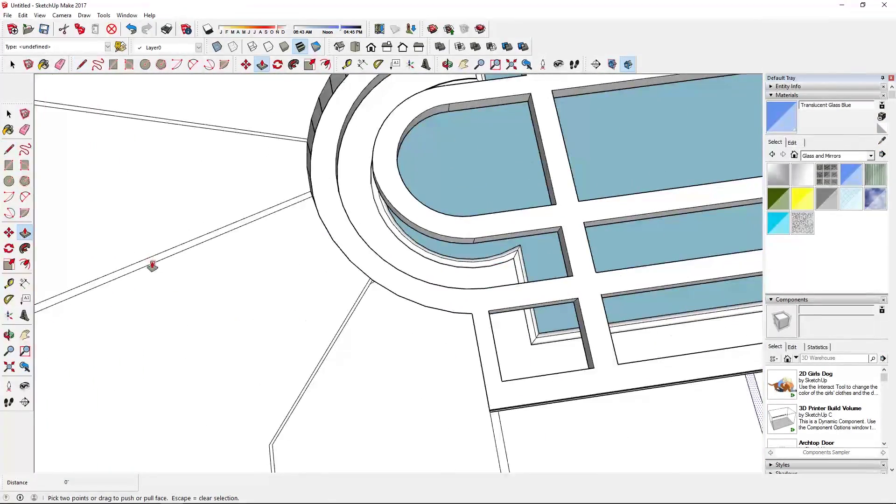
scroll(152, 266, down, 3)
key(space)
click(120, 270)
scroll(220, 393, down, 2)
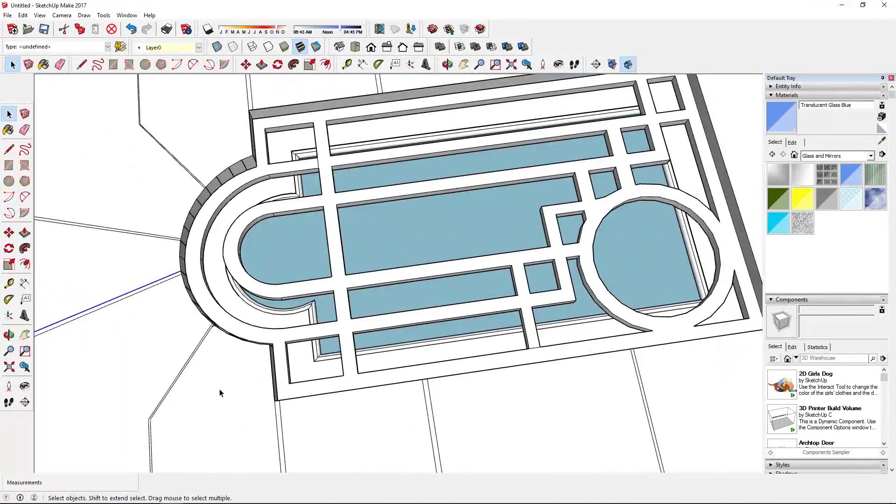
scroll(220, 393, down, 2)
middle_drag(498, 469, 182, 410)
Step: Push the block faces above-left and right of the arch in by 4 5/8 inches
key(p)
scroll(245, 379, up, 5)
scroll(238, 336, down, 2)
scroll(301, 378, down, 2)
scroll(285, 205, down, 2)
scroll(294, 140, down, 2)
click(295, 137)
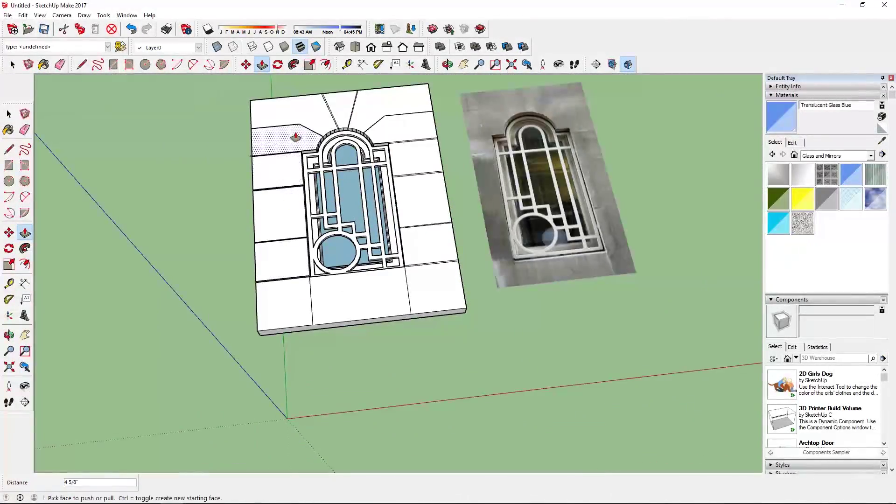
click(406, 125)
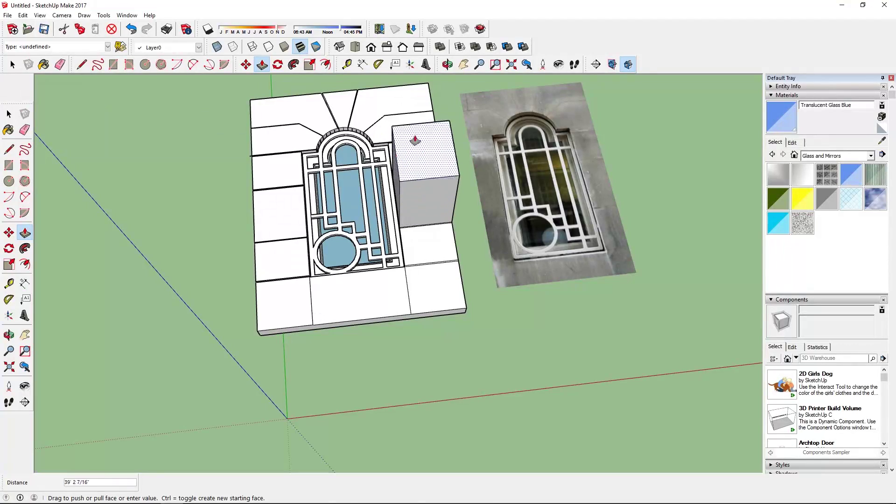
click(411, 229)
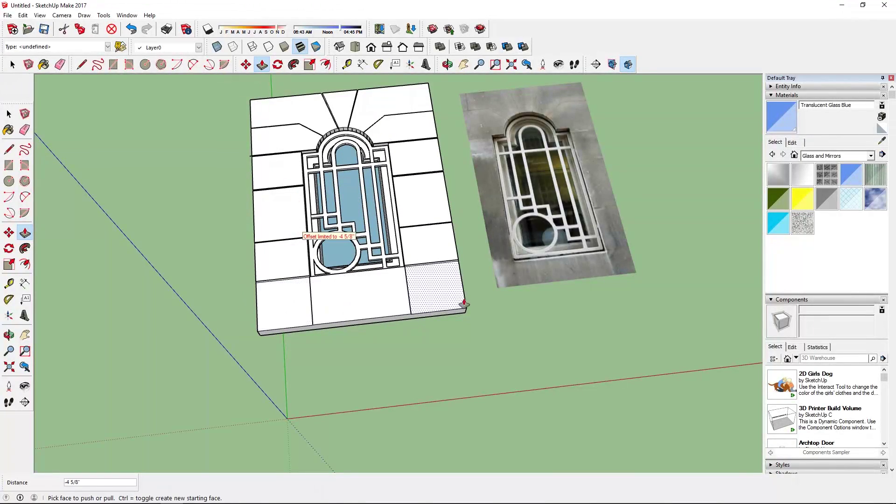
scroll(462, 303, up, 3)
key(space)
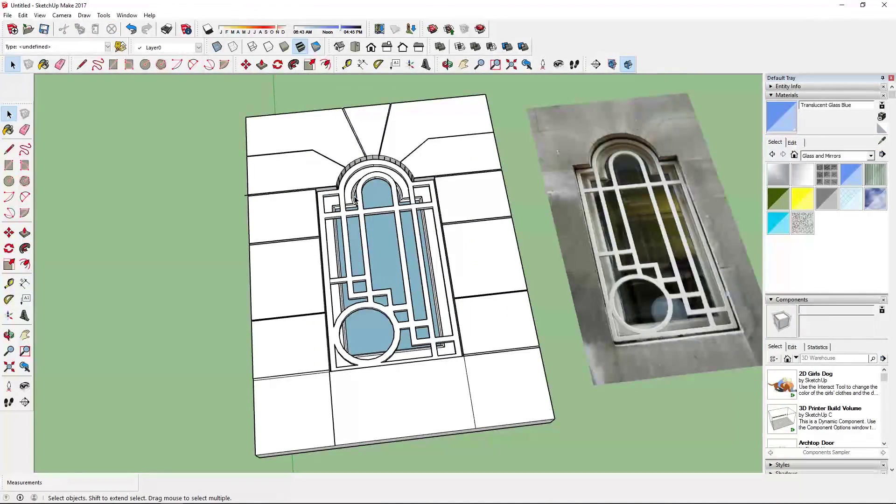